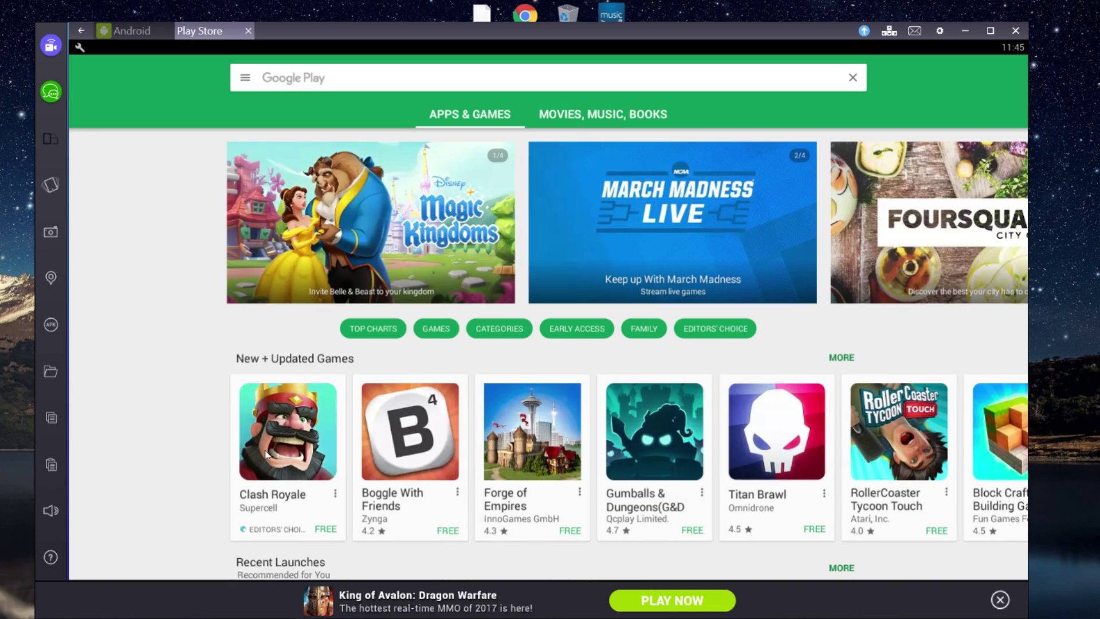
# View the Clash Royale store page, play the Rogue One trailer, then switch to Google Play from the app list.
pyautogui.click(265, 454)
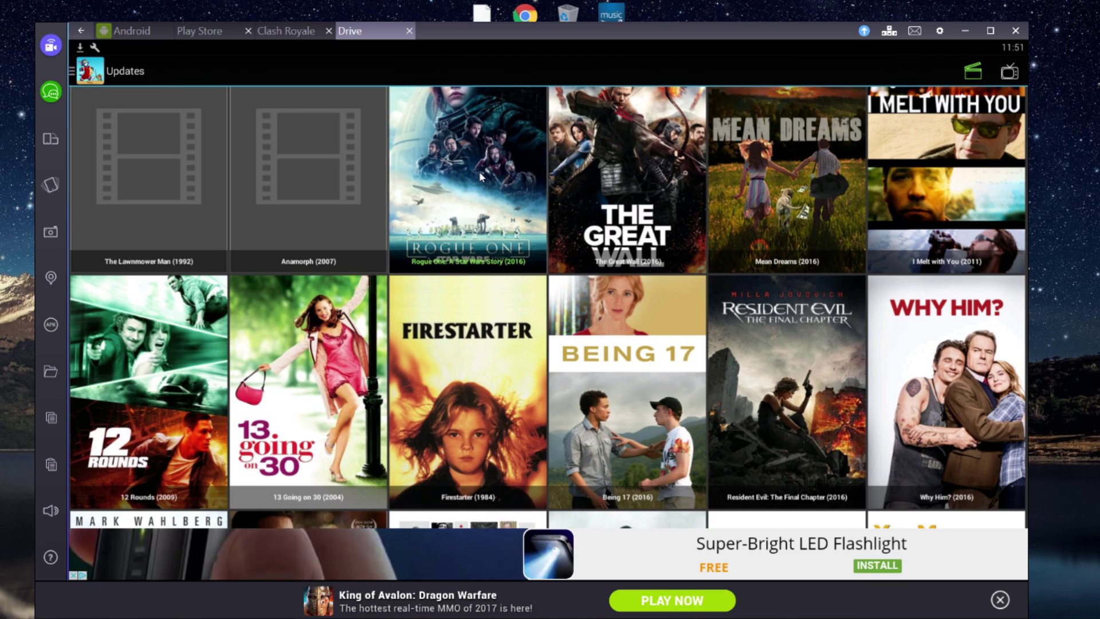
pyautogui.click(480, 177)
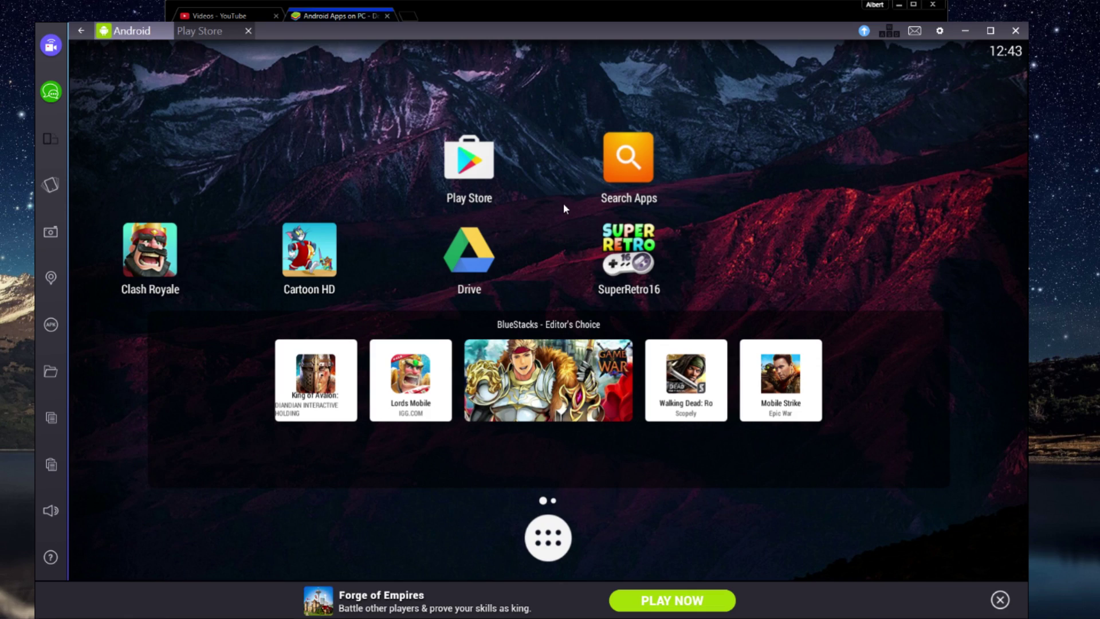
pyautogui.click(547, 548)
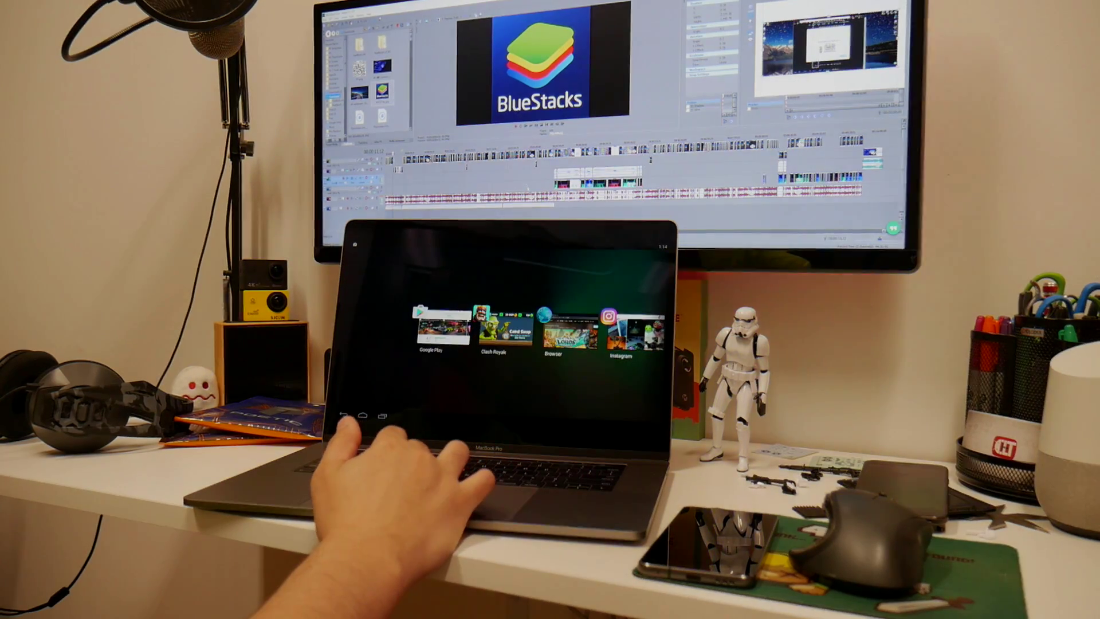
pyautogui.click(504, 330)
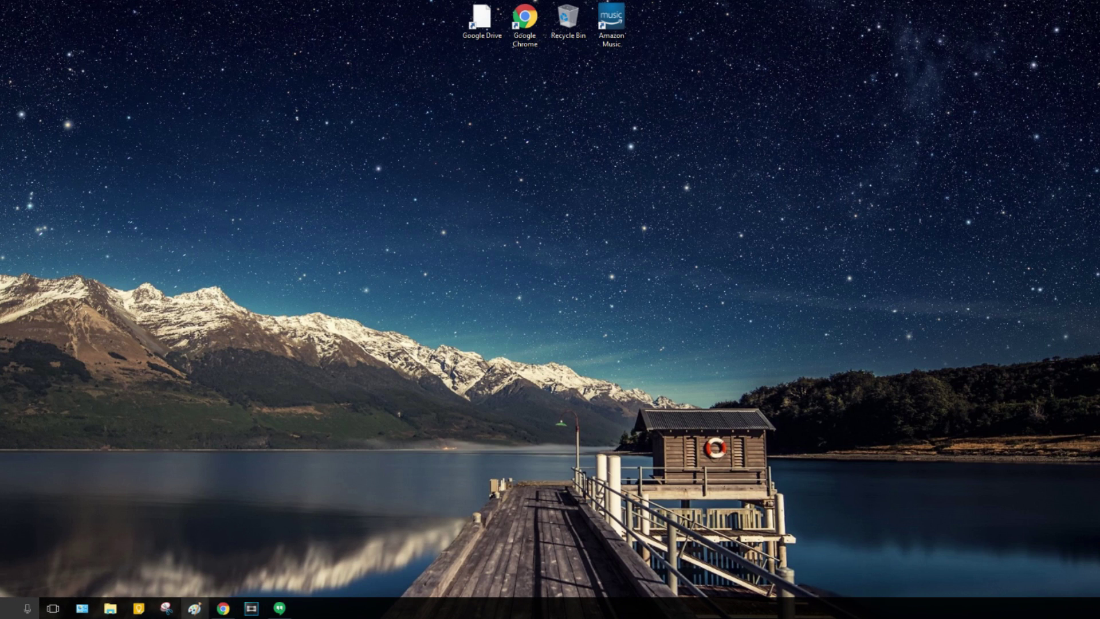
# Search Google for 'BlueStacks' in Chrome and open the official bluestacks.com result.
pyautogui.click(309, 523)
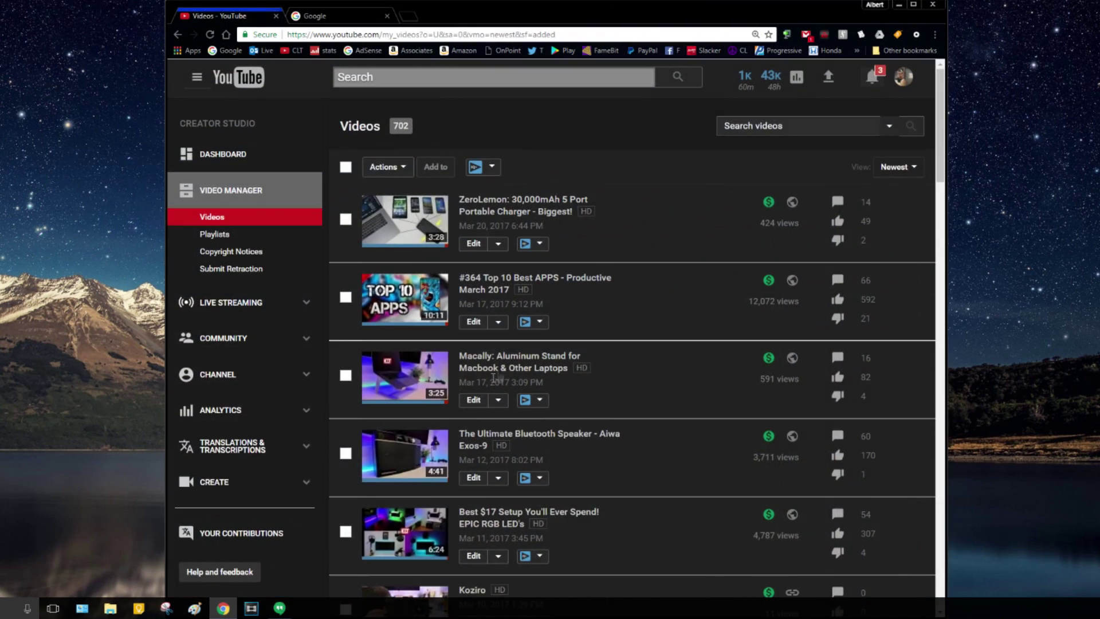
pyautogui.hotkey('ctrl', 'Tab')
pyautogui.click(695, 283)
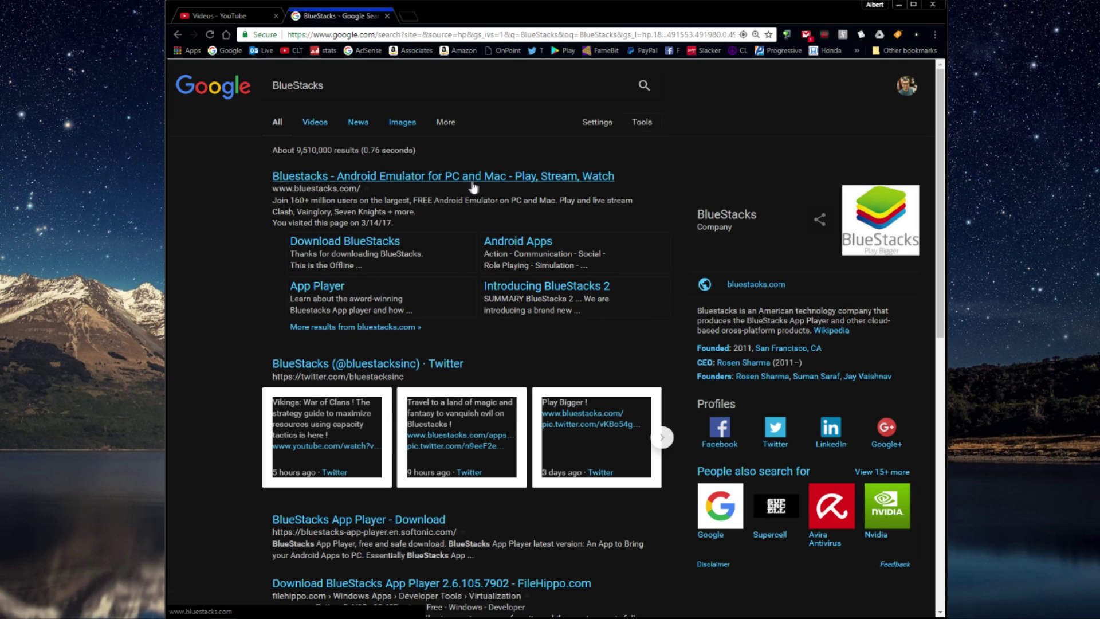
pyautogui.click(378, 177)
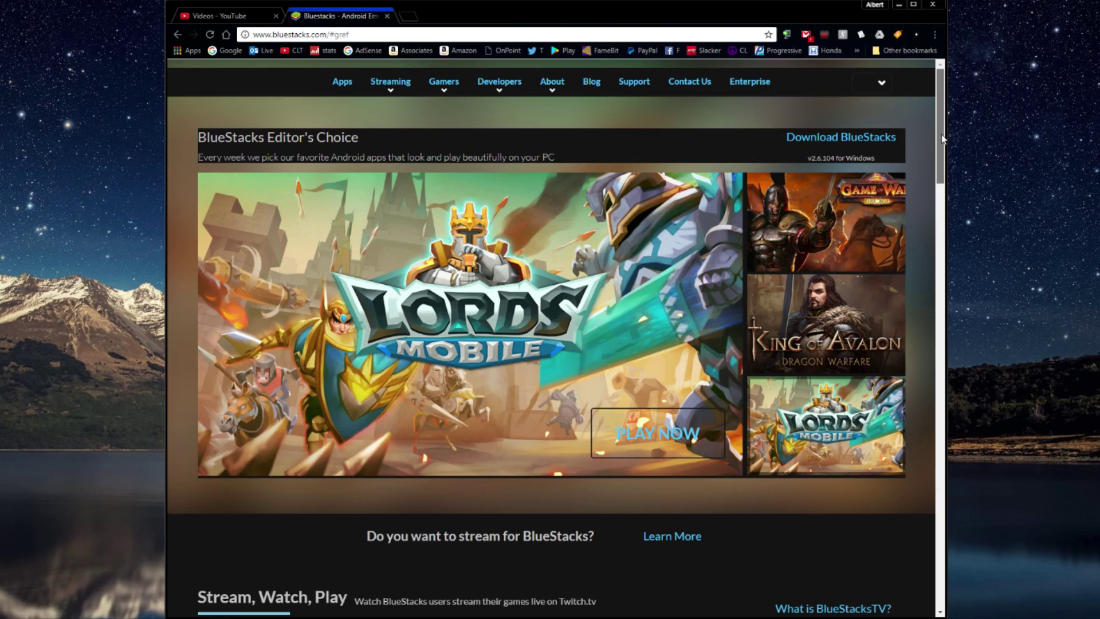
# Scroll the bluestacks.com homepage down to the Ready to Play? footer and start the BlueStacks download.
pyautogui.scroll(-3, 941, 157)
pyautogui.scroll(-2, 941, 158)
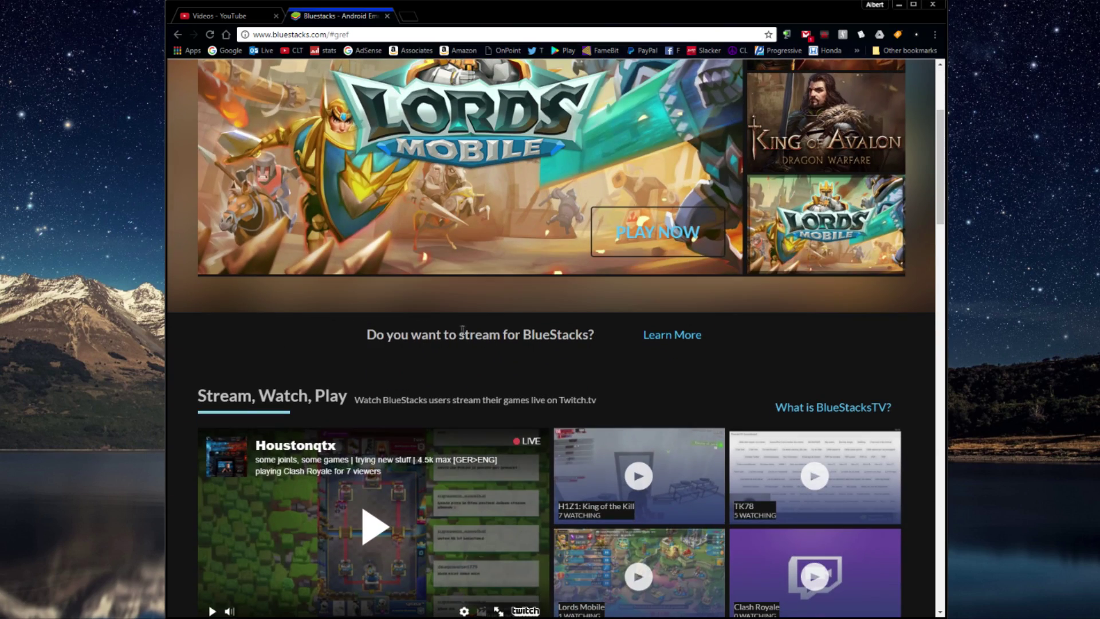
pyautogui.scroll(-3, 935, 246)
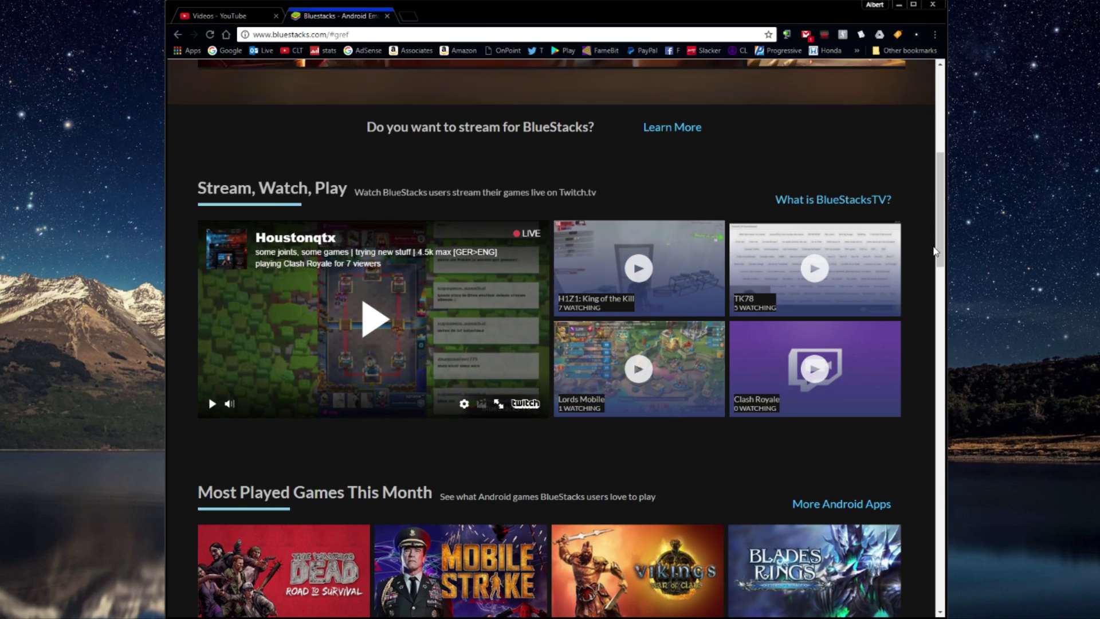
pyautogui.scroll(-1, 935, 251)
pyautogui.scroll(-1, 485, 229)
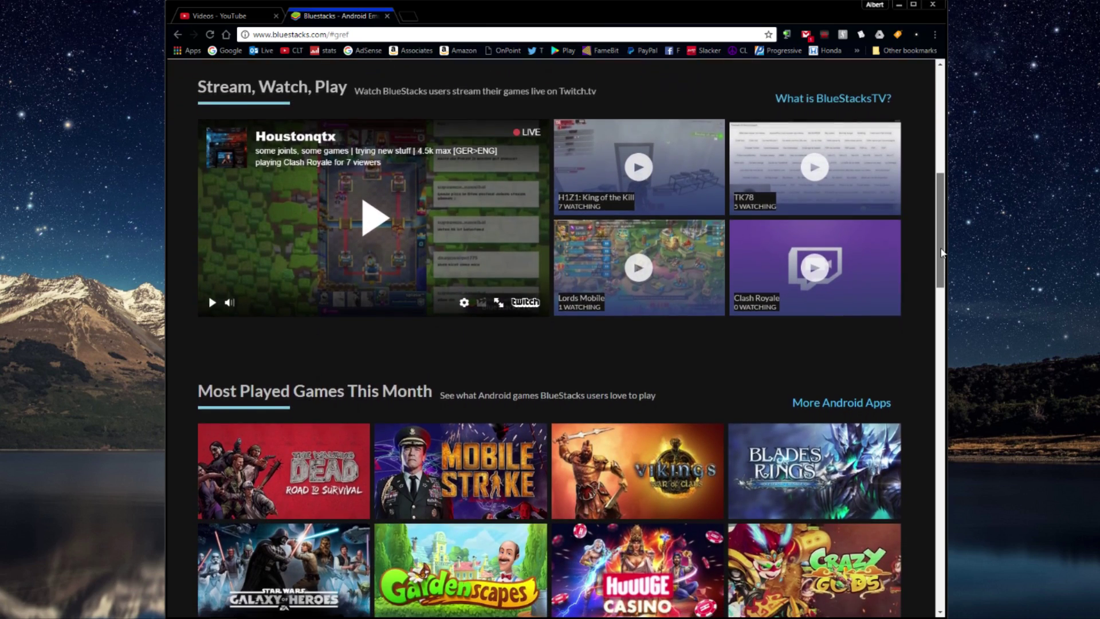
pyautogui.scroll(-3, 859, 229)
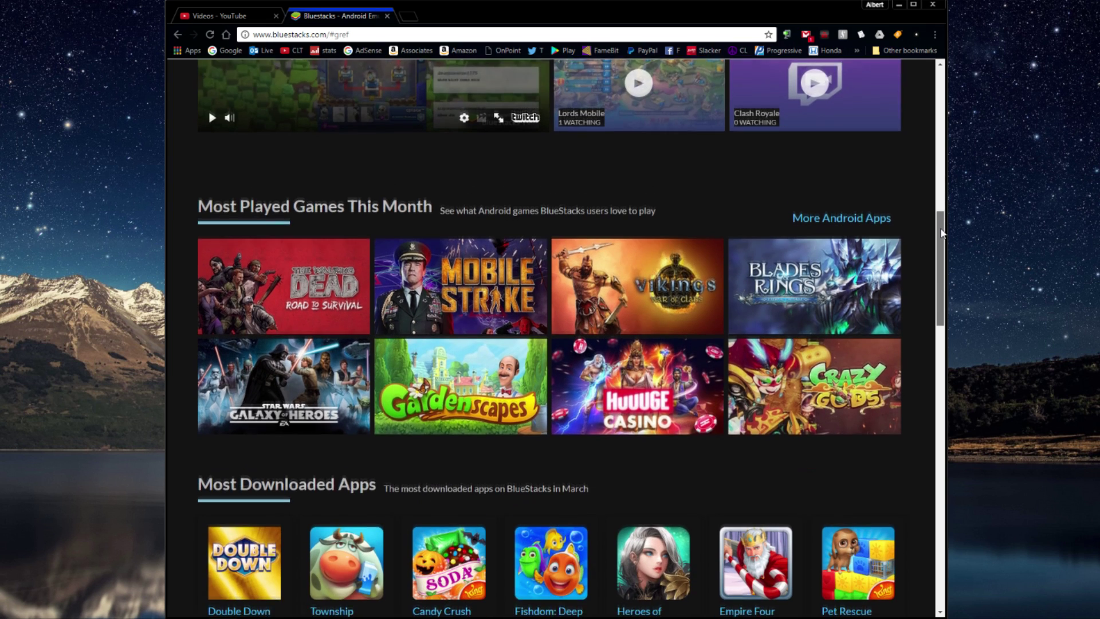
pyautogui.moveTo(748, 302)
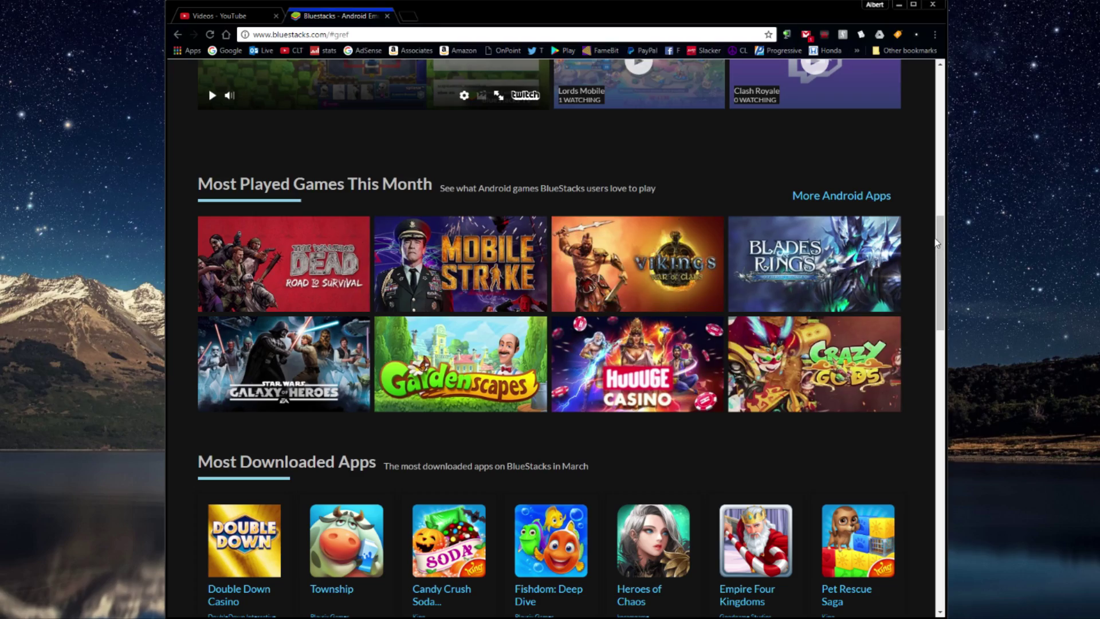
pyautogui.moveTo(939, 240); pyautogui.dragTo(944, 284)
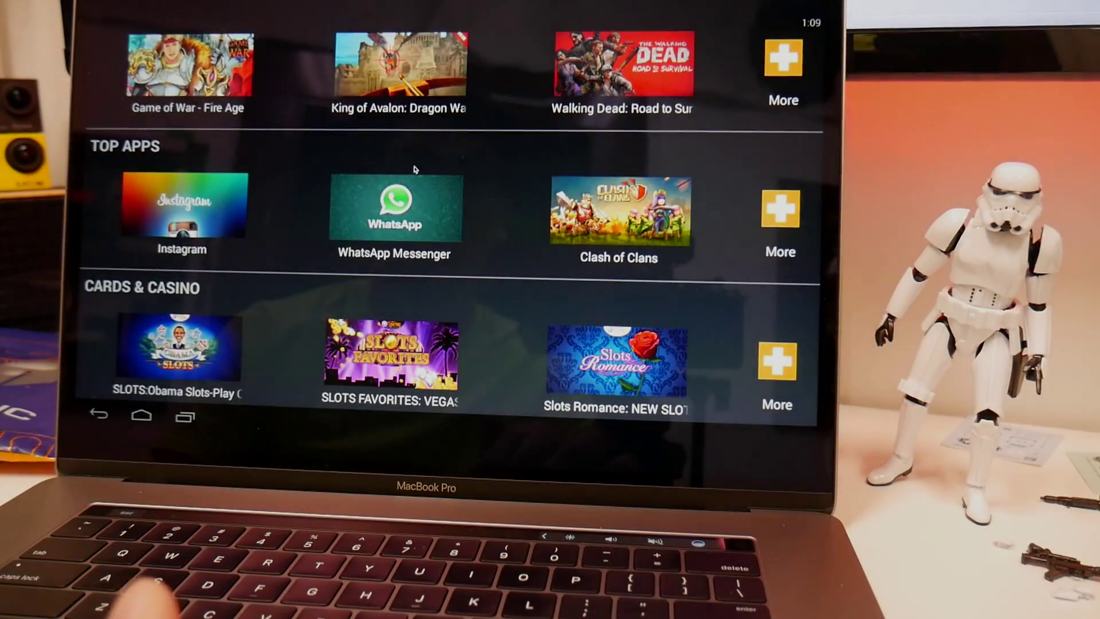
pyautogui.scroll(3, 413, 167)
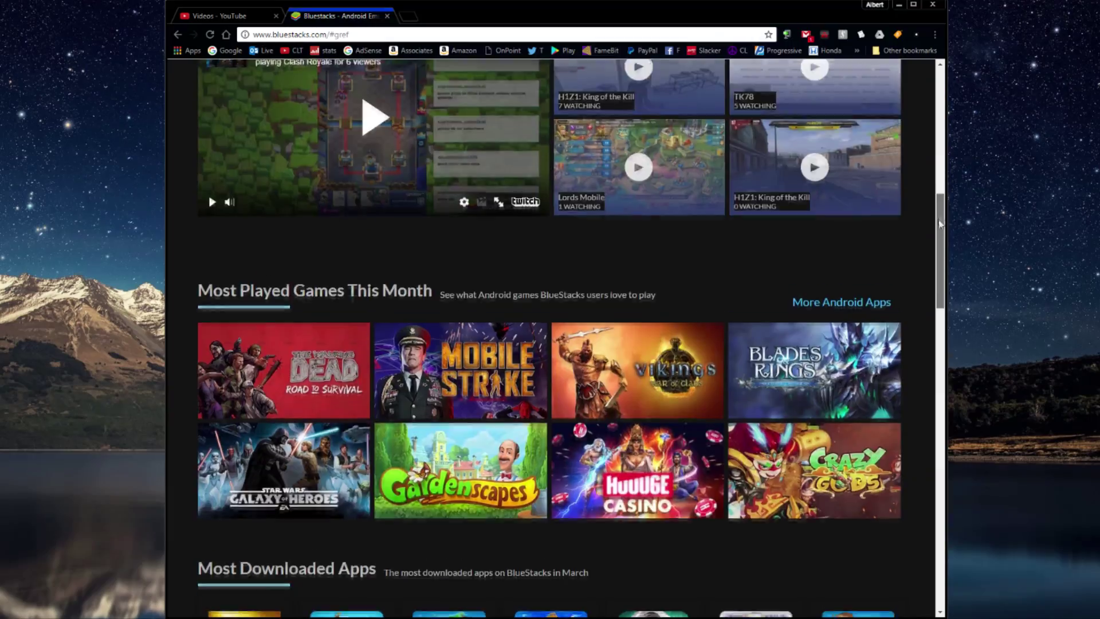
pyautogui.moveTo(944, 321); pyautogui.dragTo(944, 515)
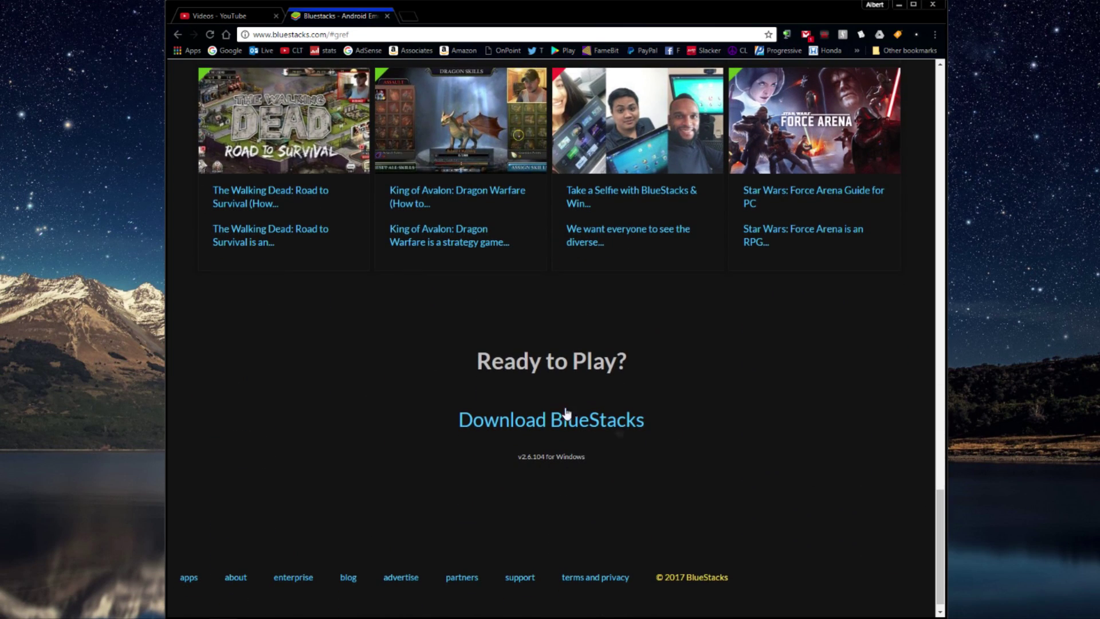
pyautogui.click(537, 428)
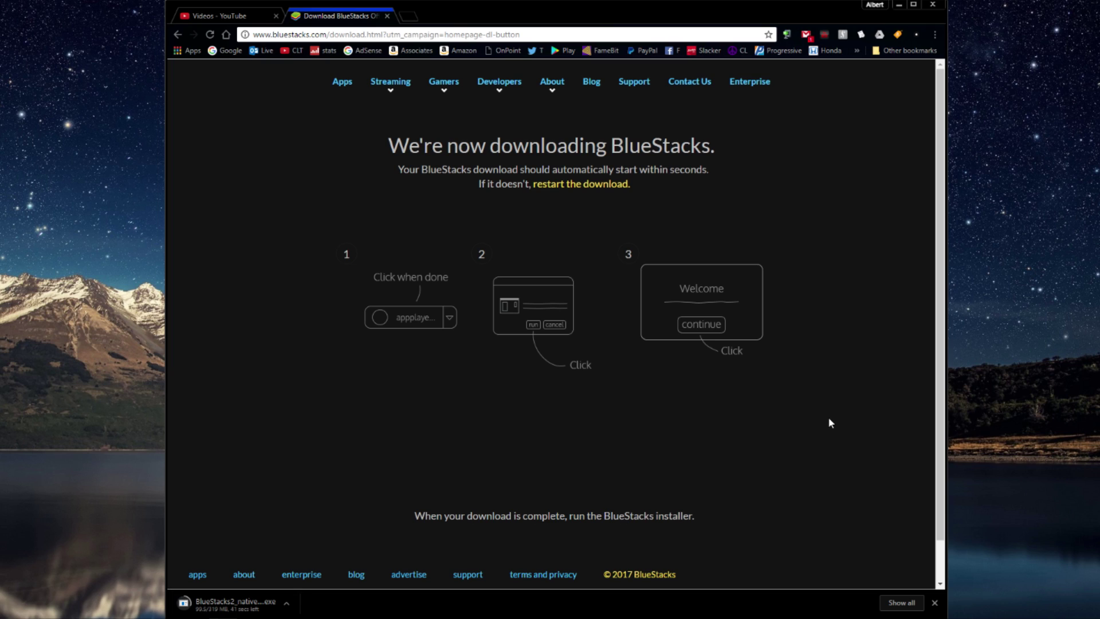
# Launch the downloaded BlueStacks2_native installer from Chrome's download shelf.
pyautogui.click(262, 605)
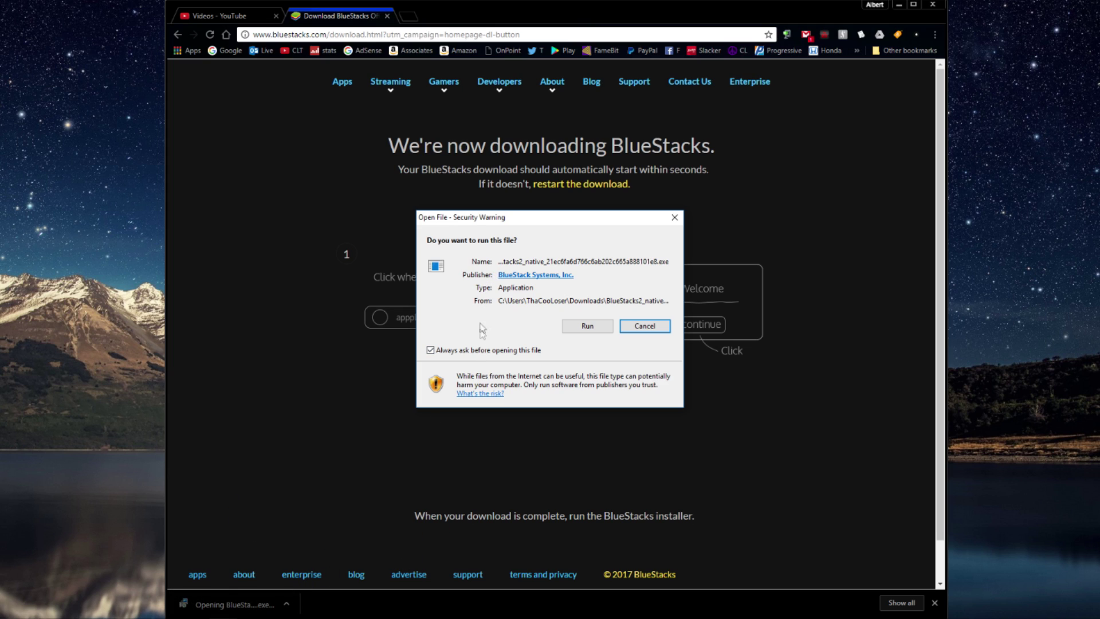
# Run the installer past the security warning and UAC prompt, accepting the licence terms.
pyautogui.click(585, 326)
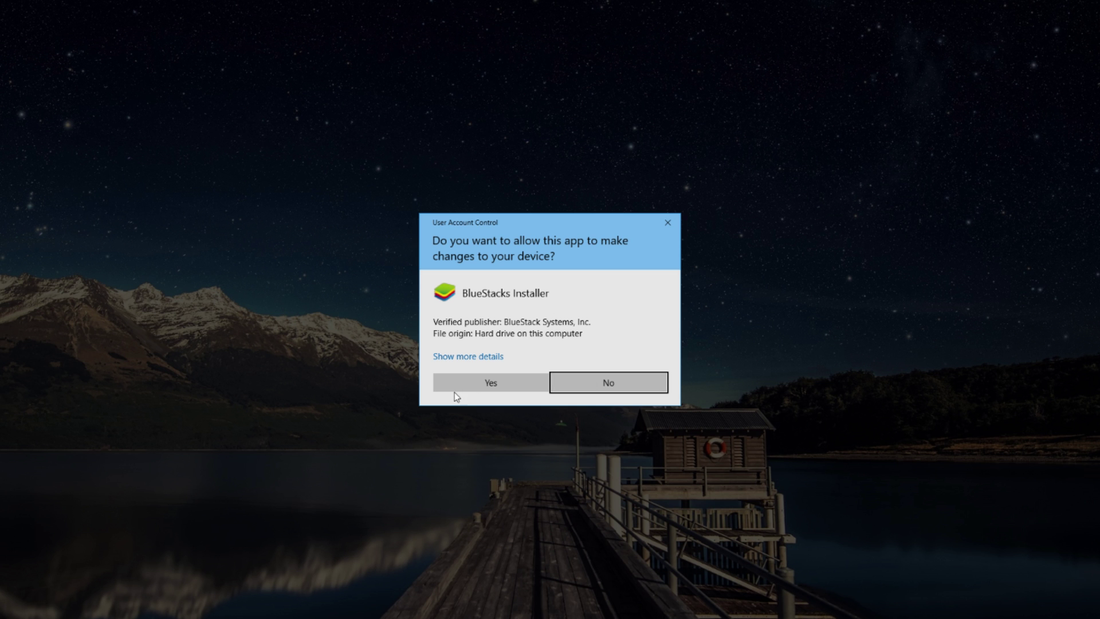
pyautogui.click(505, 384)
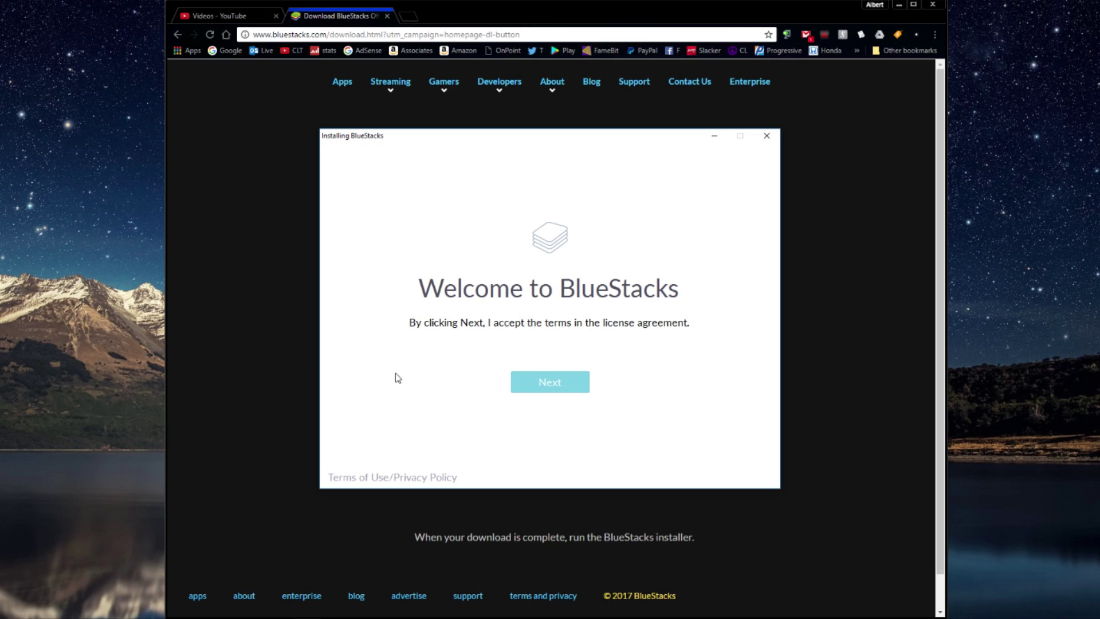
pyautogui.click(539, 391)
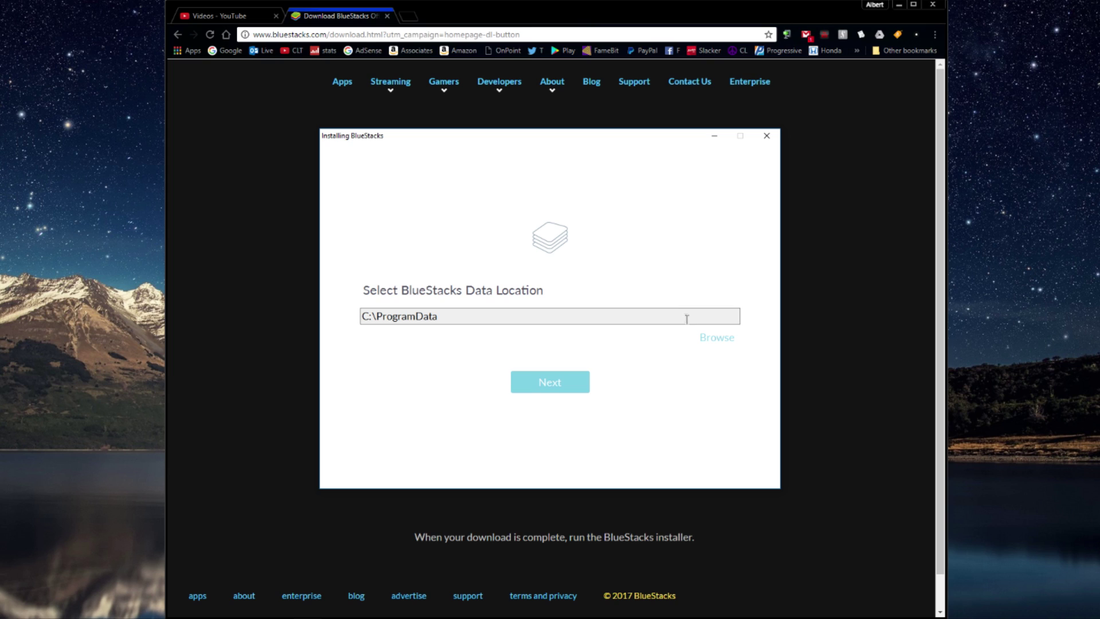
# Set the BlueStacks data location to the Desktop\Programs folder and start the installation.
pyautogui.click(703, 339)
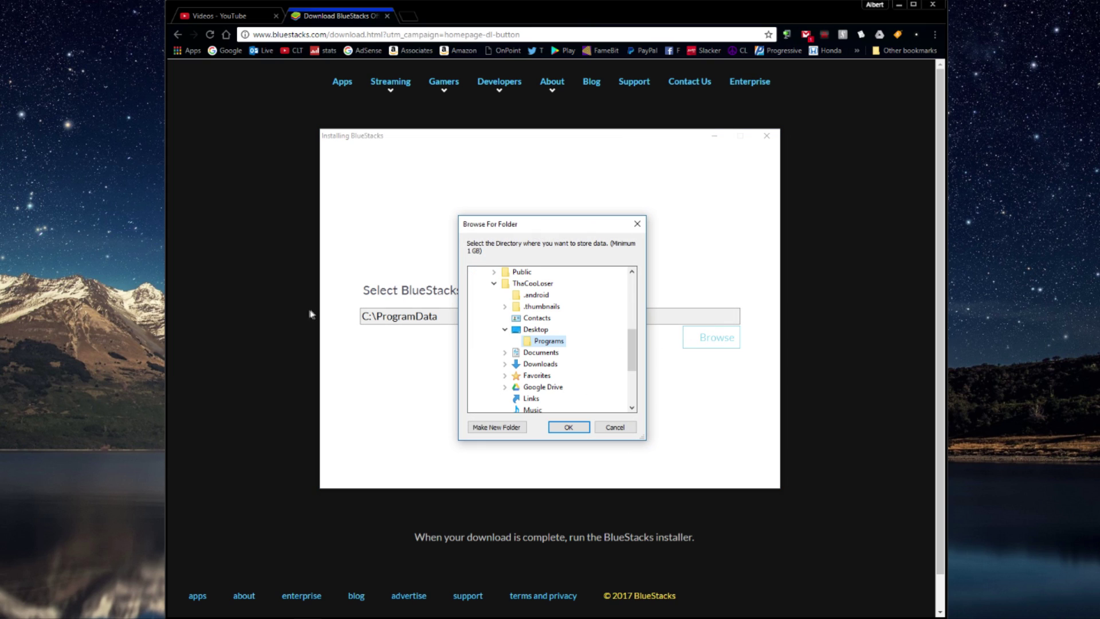
pyautogui.click(567, 427)
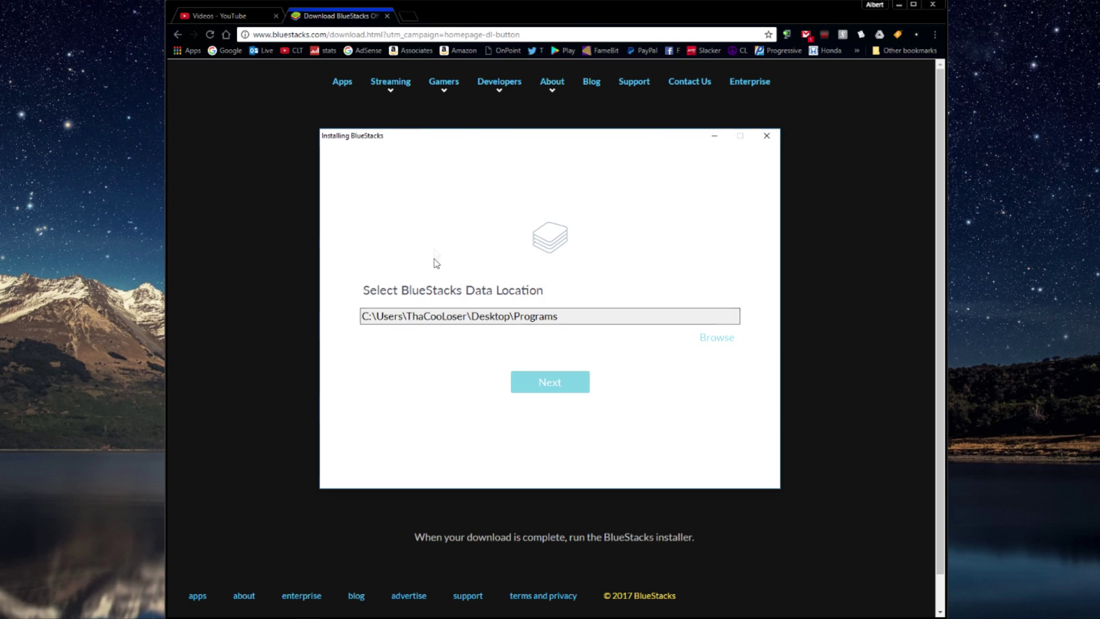
pyautogui.click(555, 386)
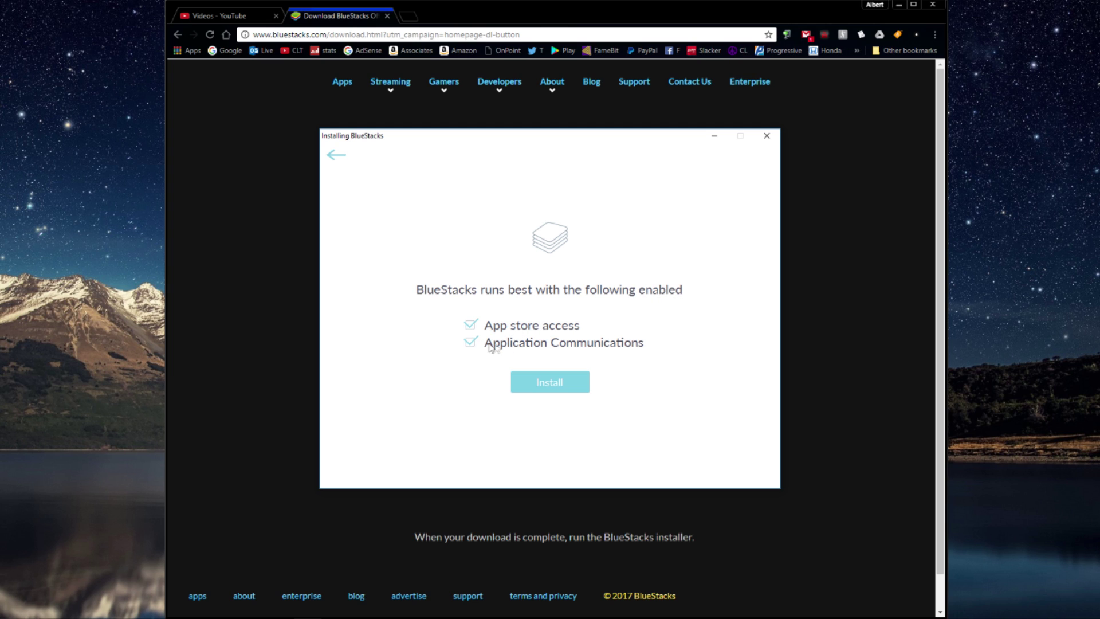
pyautogui.click(550, 381)
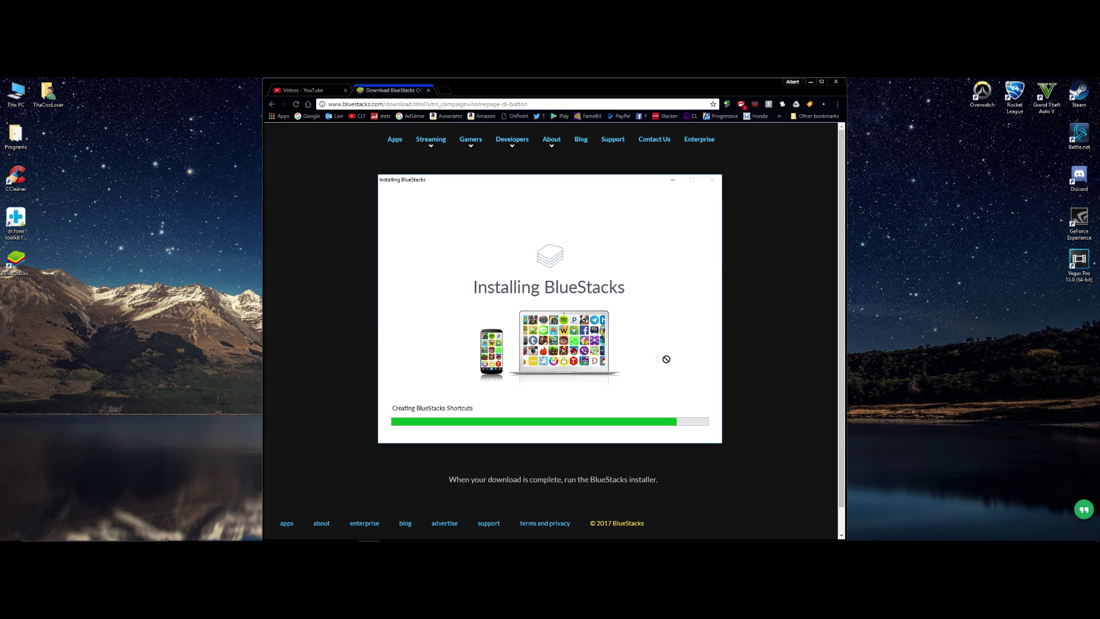
# Reposition the new BlueStacks desktop shortcut and finish the installer.
pyautogui.moveTo(666, 359); pyautogui.dragTo(213, 261)
pyautogui.moveTo(99, 244); pyautogui.dragTo(142, 244)
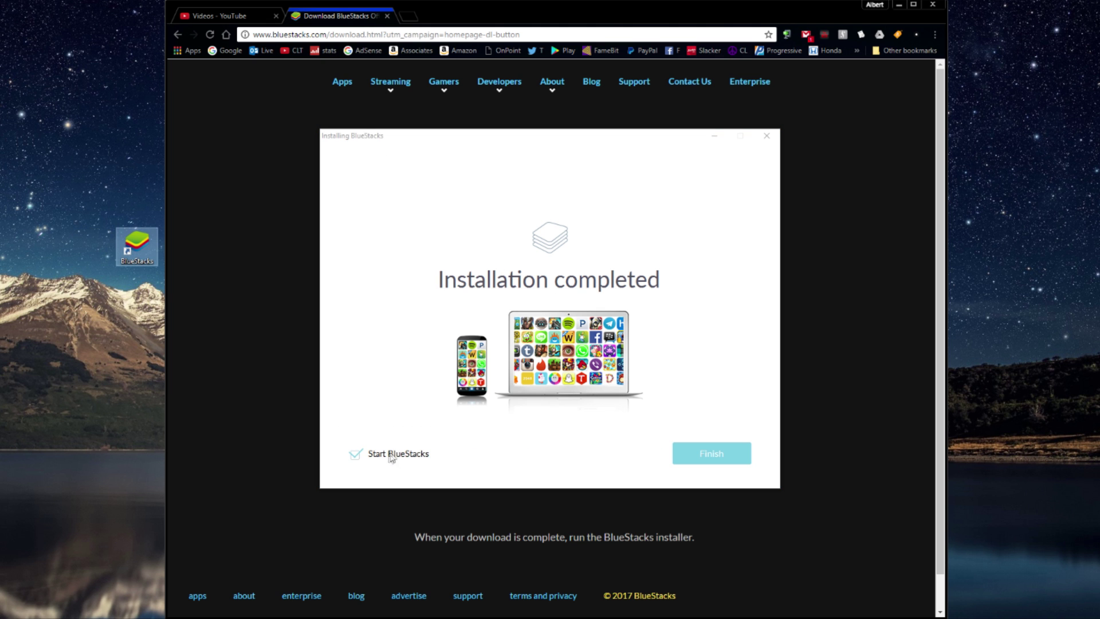
pyautogui.click(704, 459)
# Sign in to BlueStacks with a Google account, allow access, and set a profile name.
pyautogui.click(899, 4)
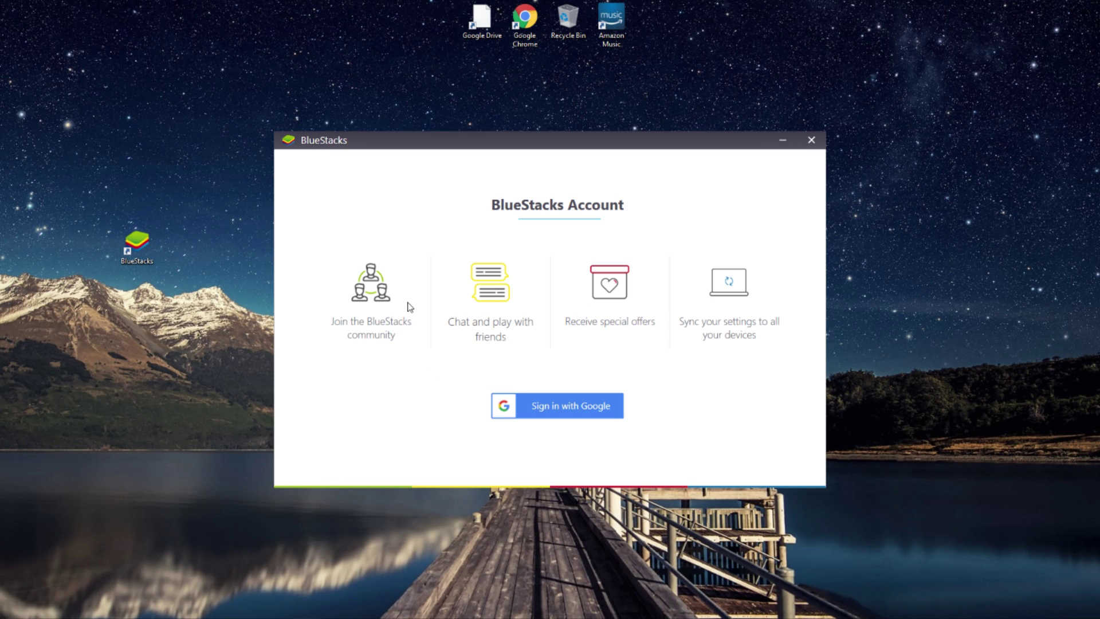
pyautogui.click(575, 407)
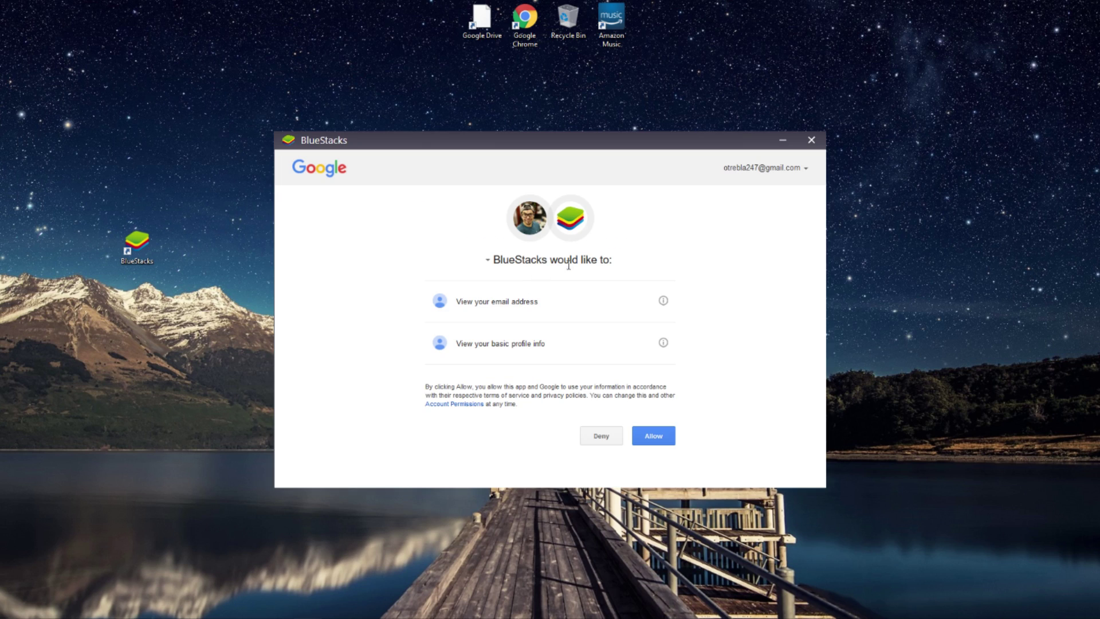
pyautogui.click(649, 438)
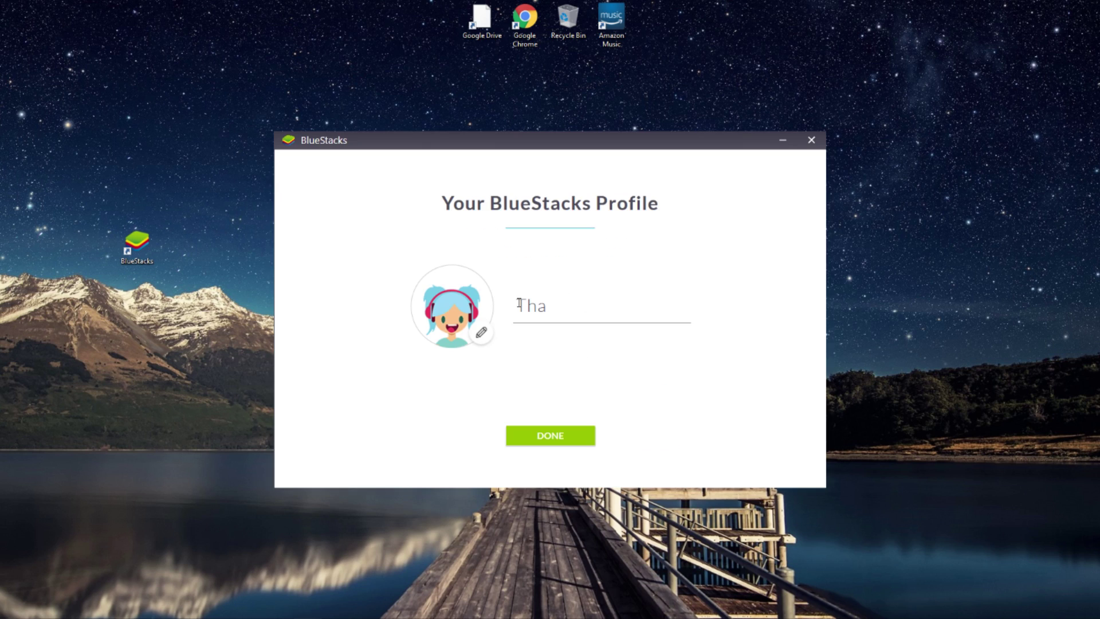
pyautogui.write('CooLoser')
pyautogui.click(592, 440)
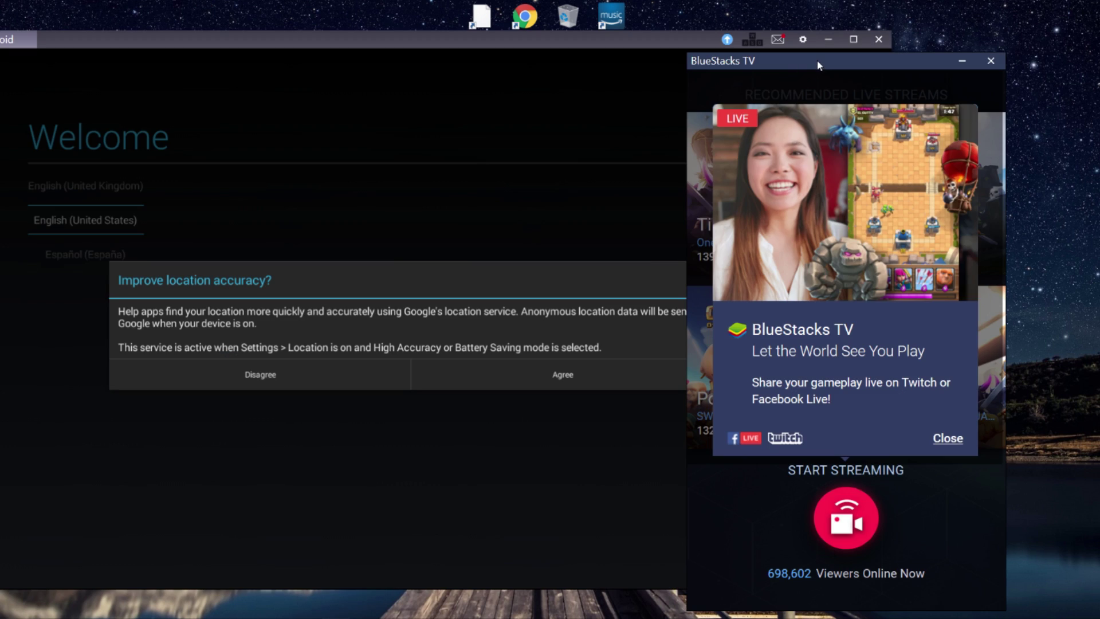
# Dismiss the BlueStacks TV introduction card and close the BlueStacks TV window.
pyautogui.moveTo(817, 67); pyautogui.dragTo(834, 77)
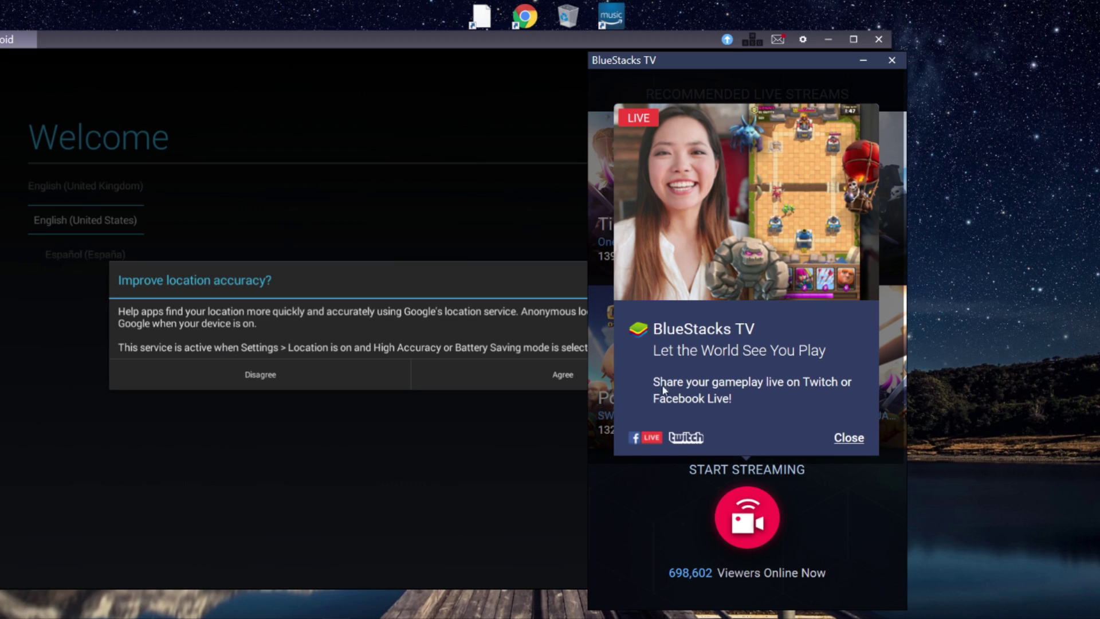
pyautogui.click(852, 438)
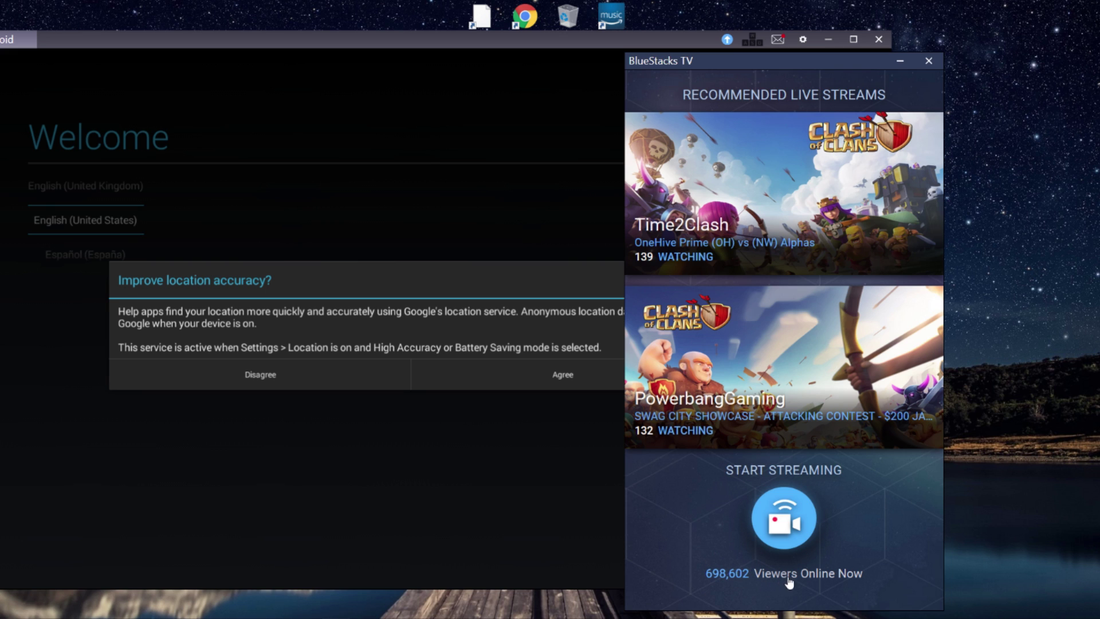
pyautogui.click(783, 517)
pyautogui.moveTo(824, 68); pyautogui.dragTo(853, 44)
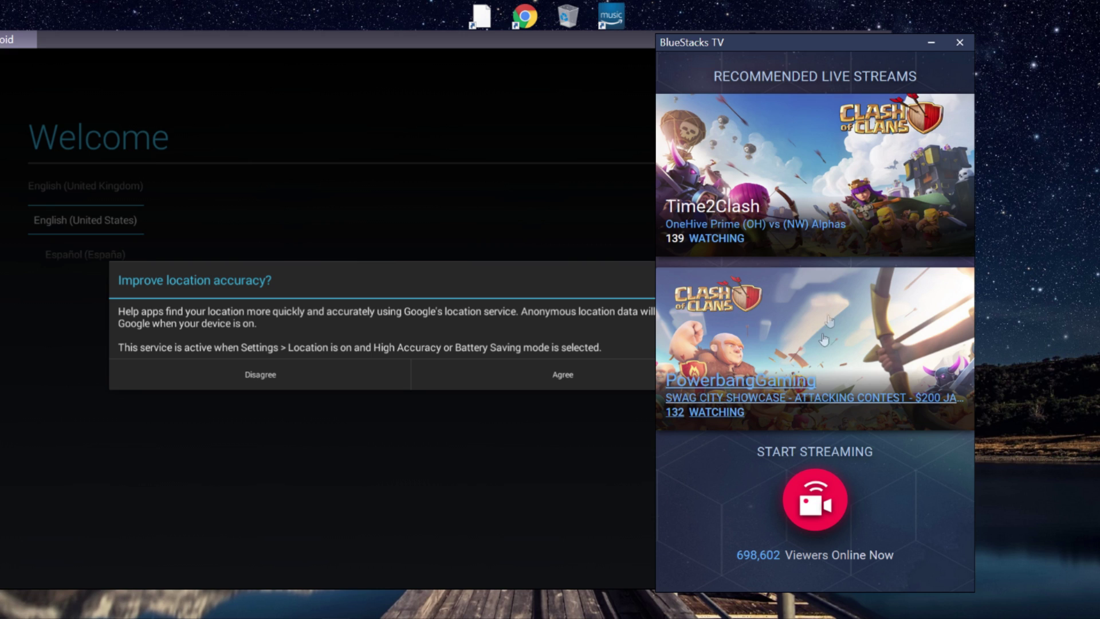
pyautogui.click(959, 42)
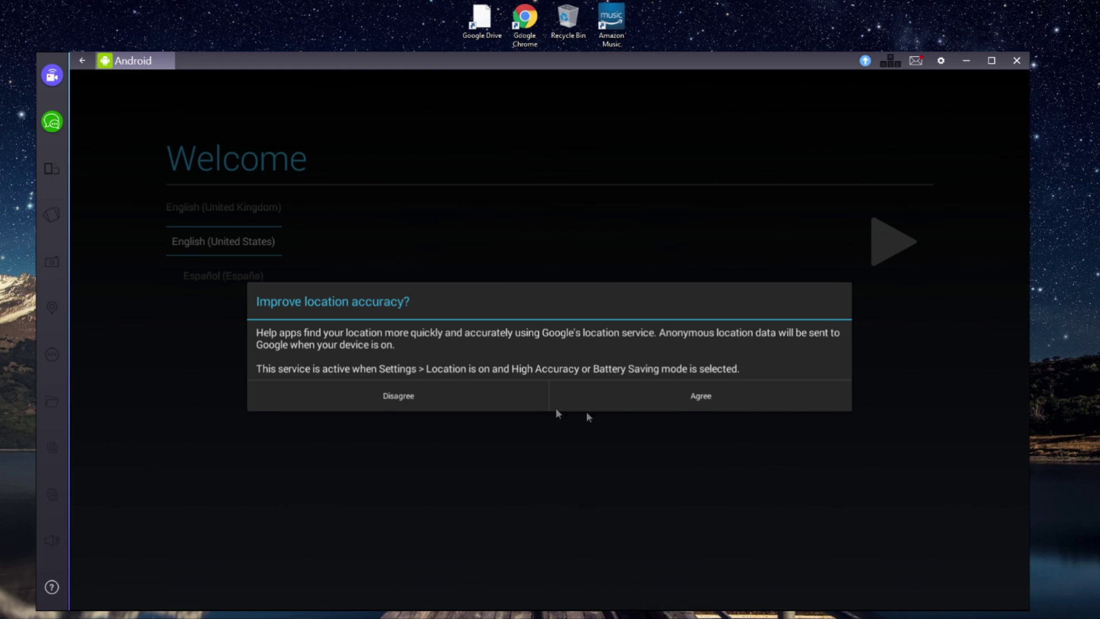
# Finish Android setup, declining location accuracy and turning off Wi-Fi scanning and app location.
pyautogui.click(398, 396)
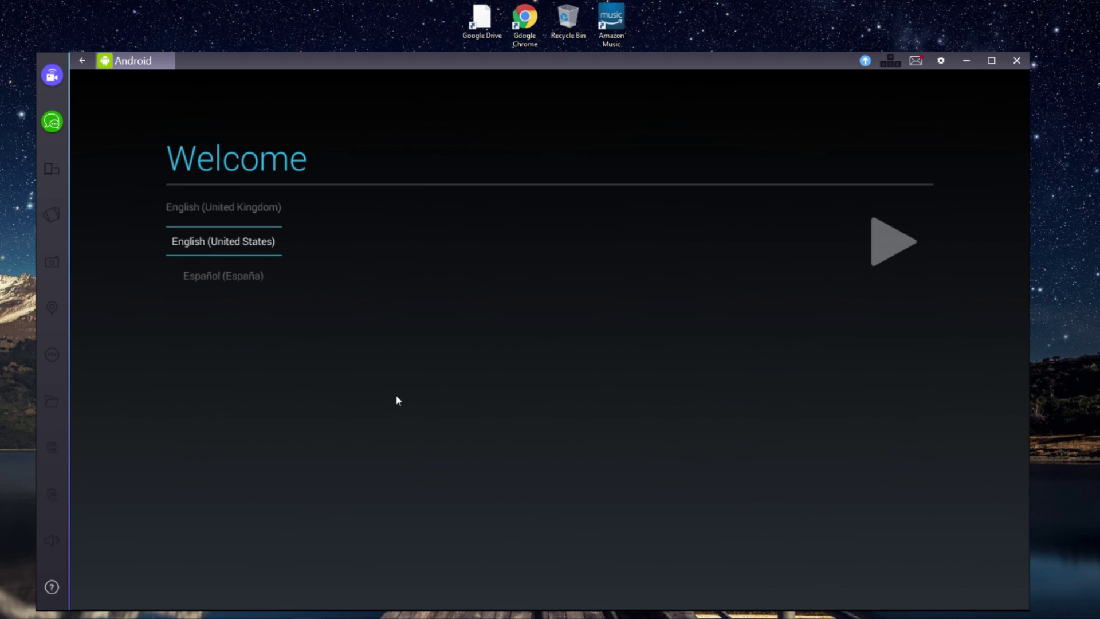
pyautogui.click(878, 242)
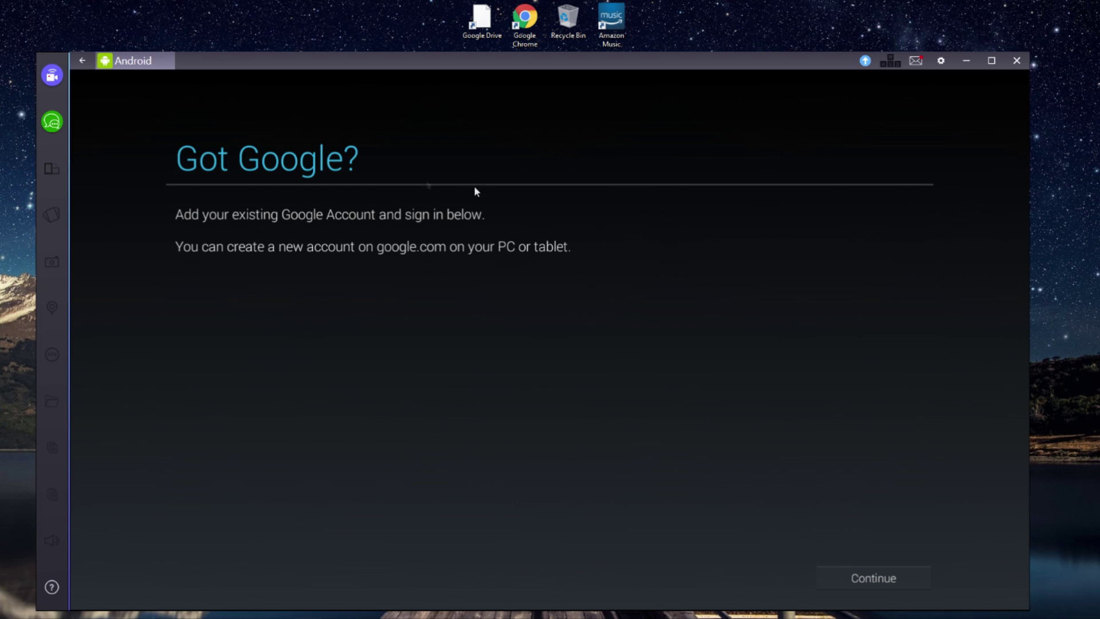
pyautogui.click(866, 578)
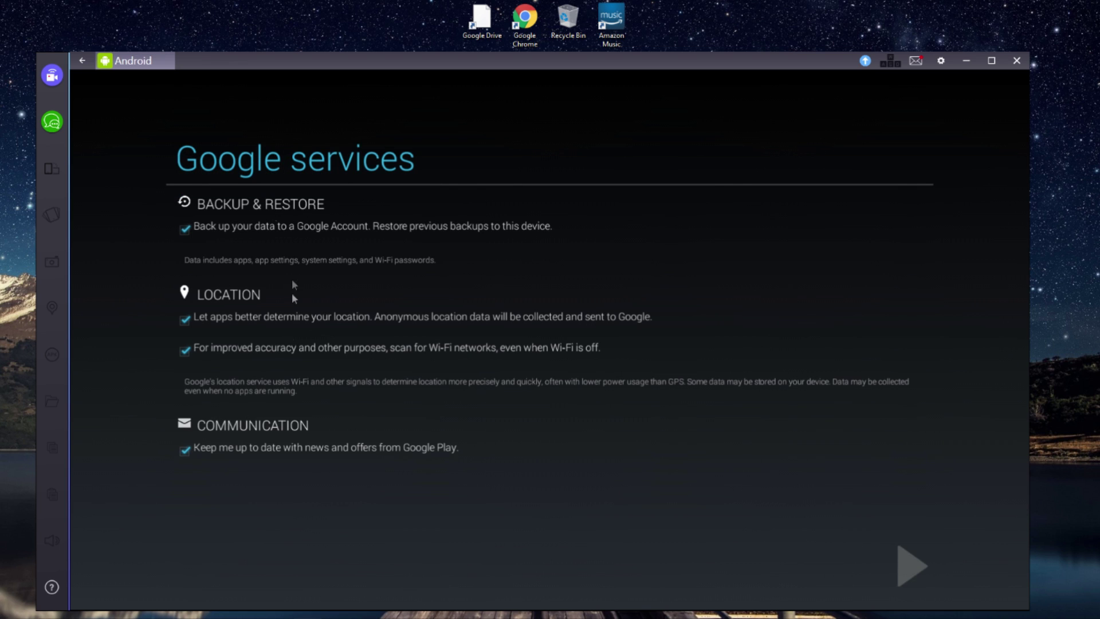
pyautogui.click(183, 349)
pyautogui.click(183, 319)
pyautogui.click(904, 566)
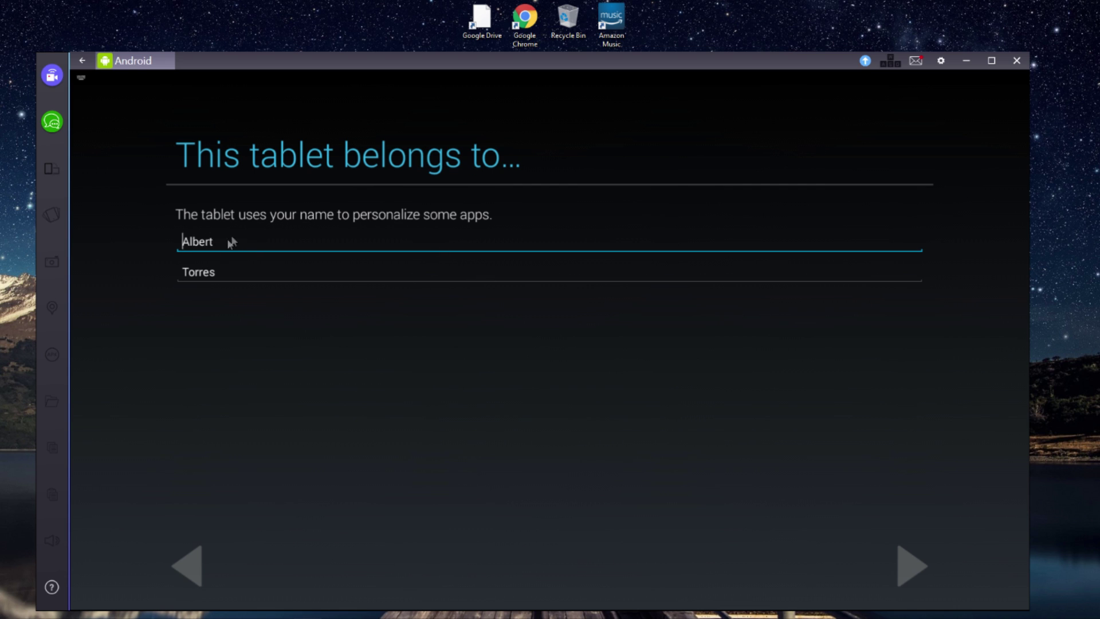
pyautogui.click(901, 580)
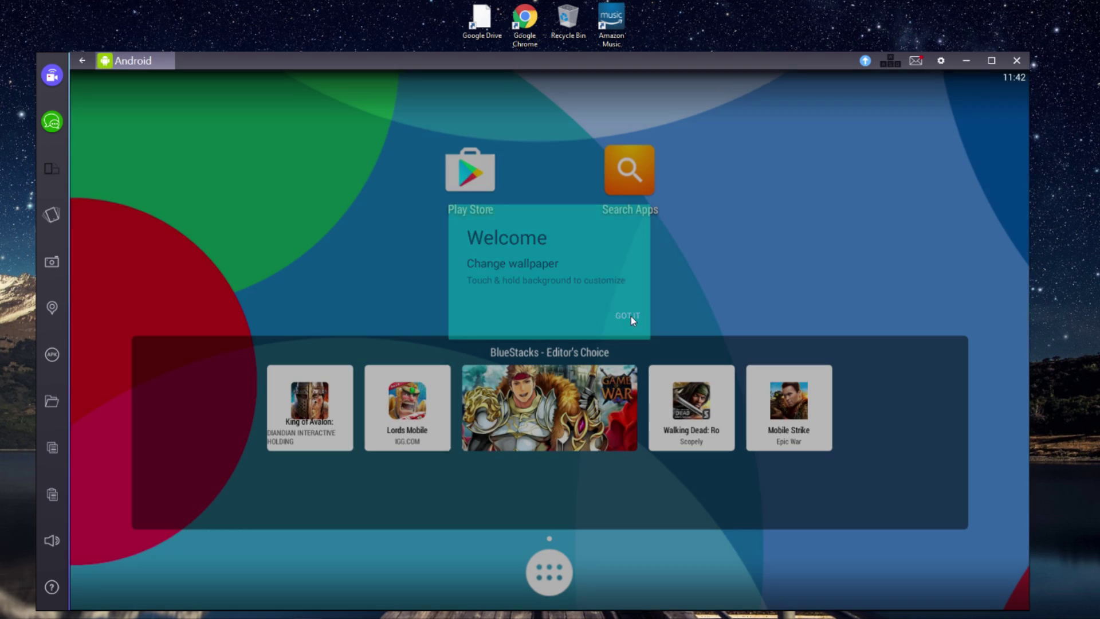
pyautogui.click(631, 316)
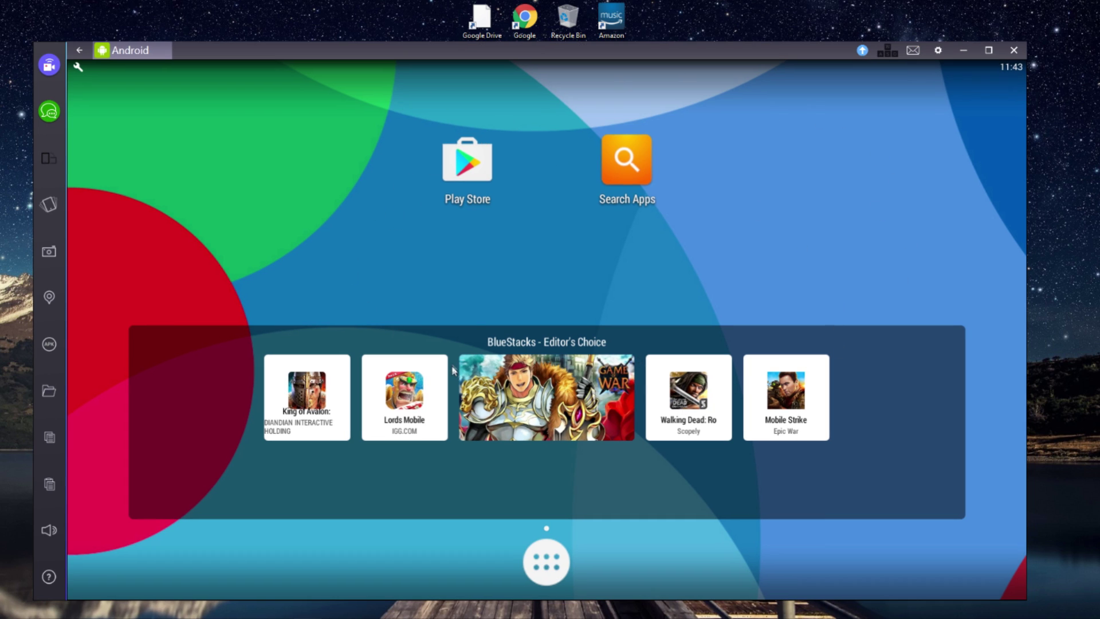
# Close the Settings page, launch the Play Store, and open Supercell's Clash Royale listing.
pyautogui.moveTo(965, 74); pyautogui.dragTo(409, 284)
pyautogui.click(546, 563)
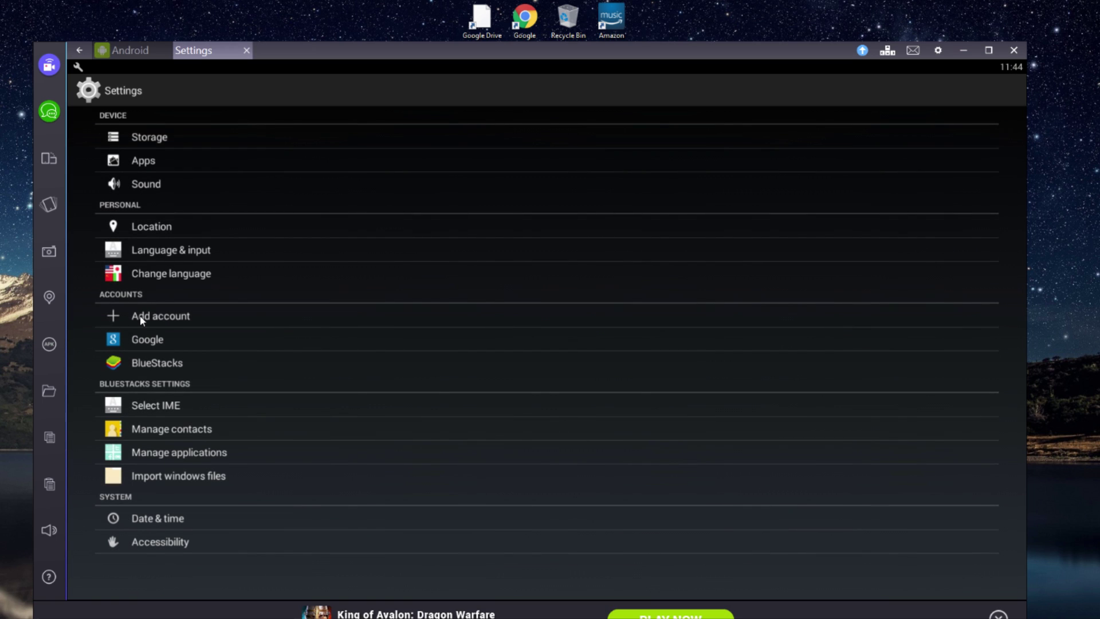
pyautogui.moveTo(567, 55); pyautogui.dragTo(569, 36)
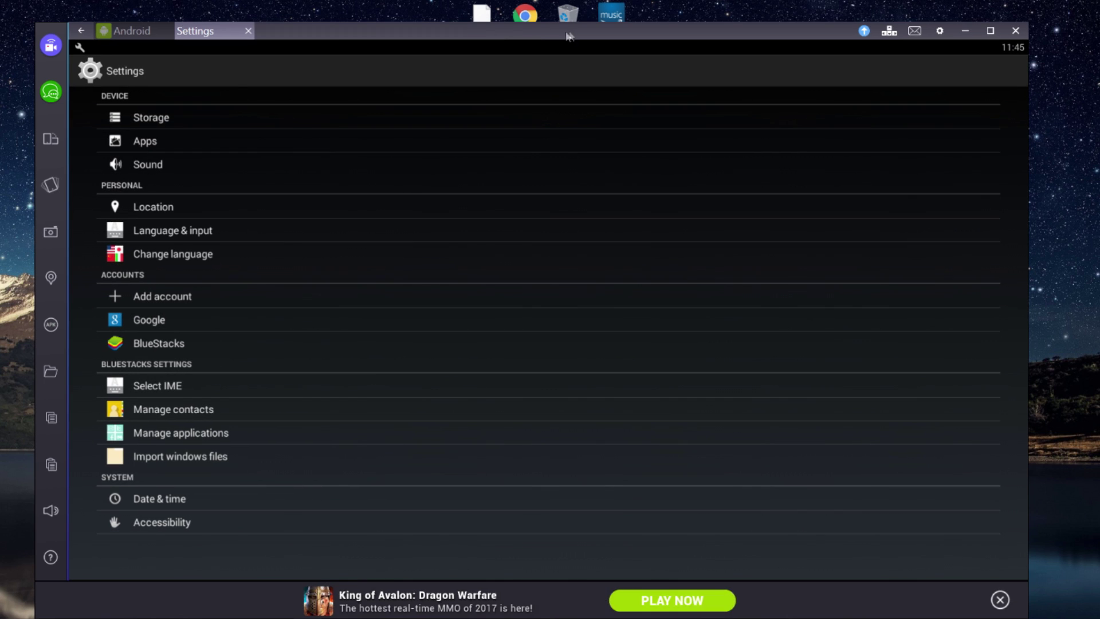
pyautogui.click(248, 31)
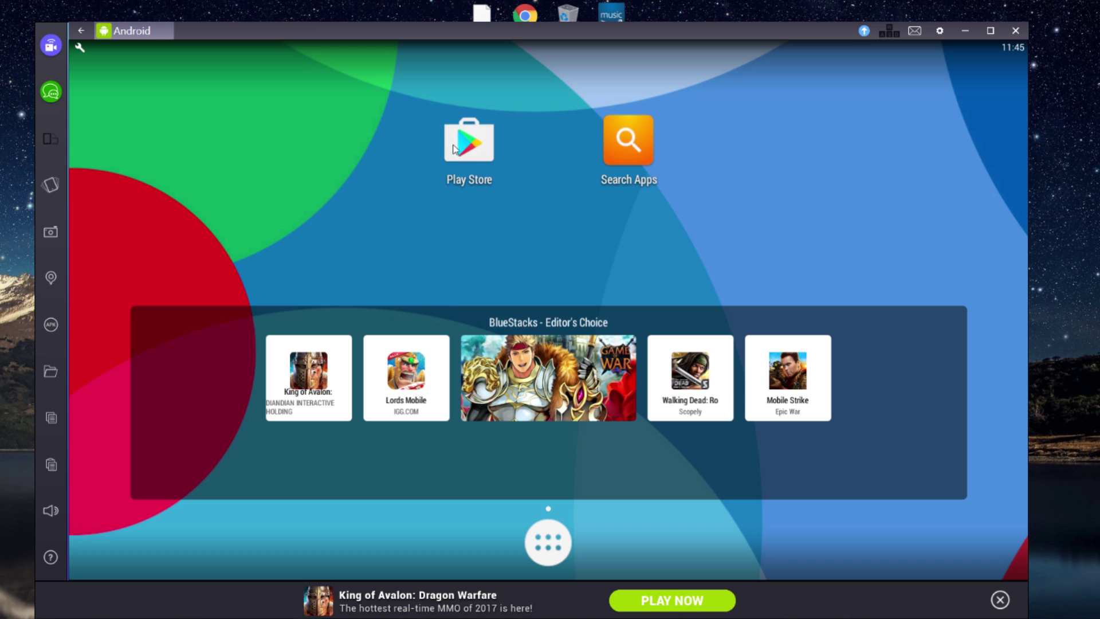
pyautogui.click(455, 148)
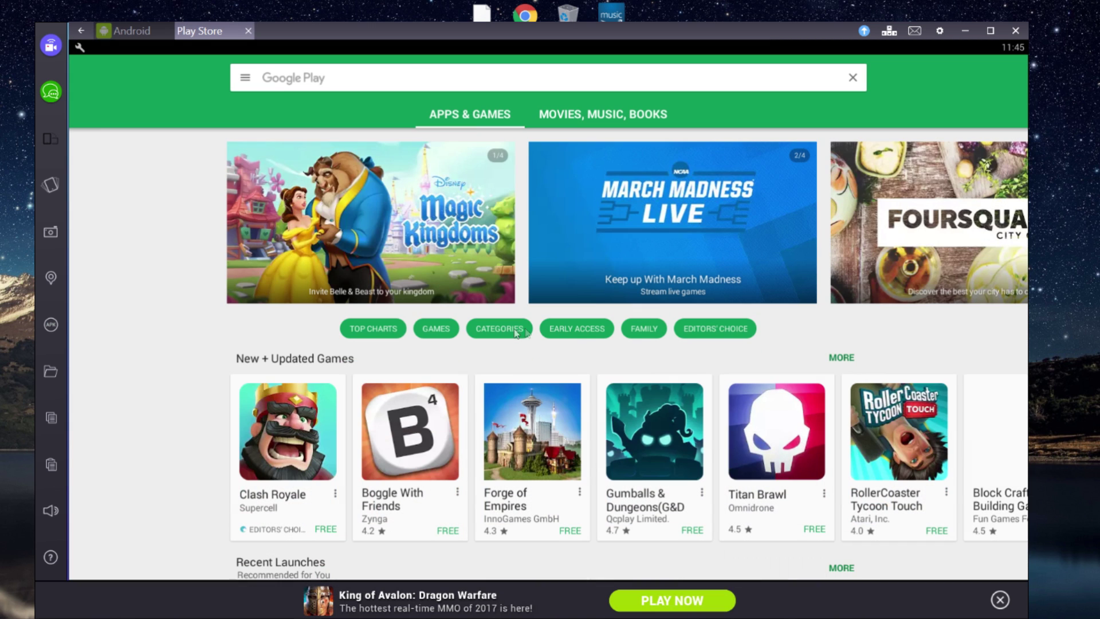
pyautogui.click(460, 79)
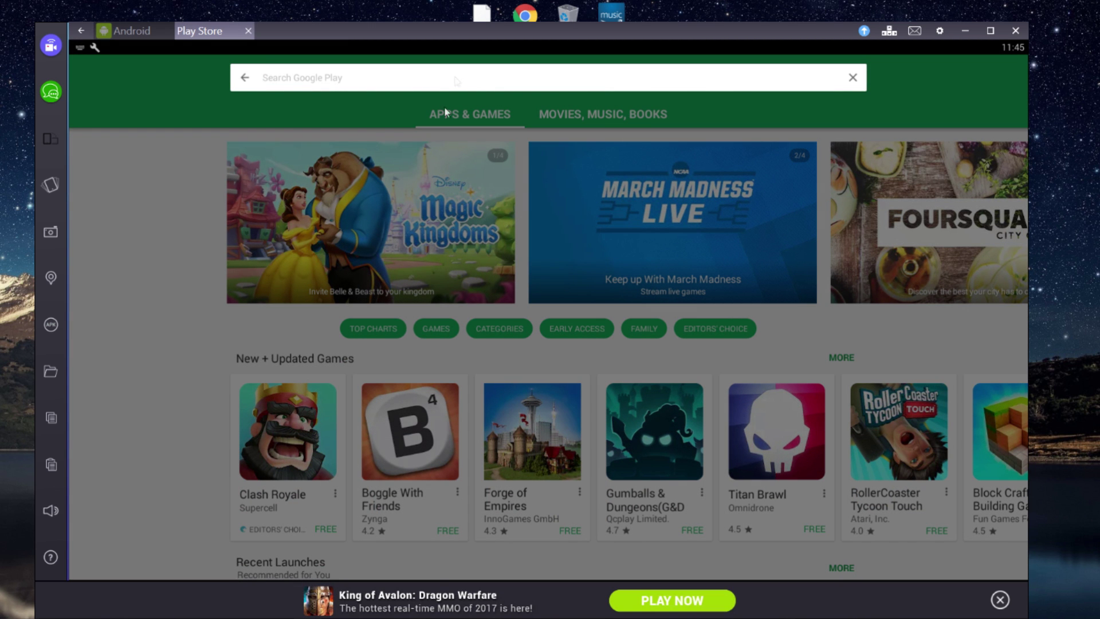
pyautogui.click(242, 479)
pyautogui.click(265, 450)
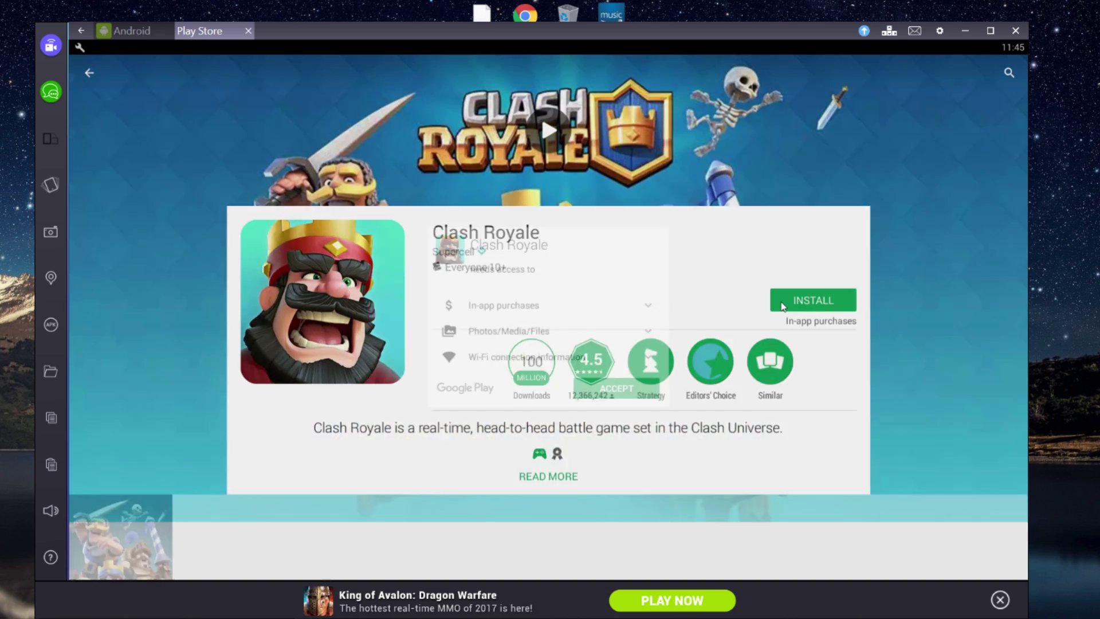
# Install Clash Royale, accepting its permissions, and open the game.
pyautogui.click(782, 306)
pyautogui.click(614, 393)
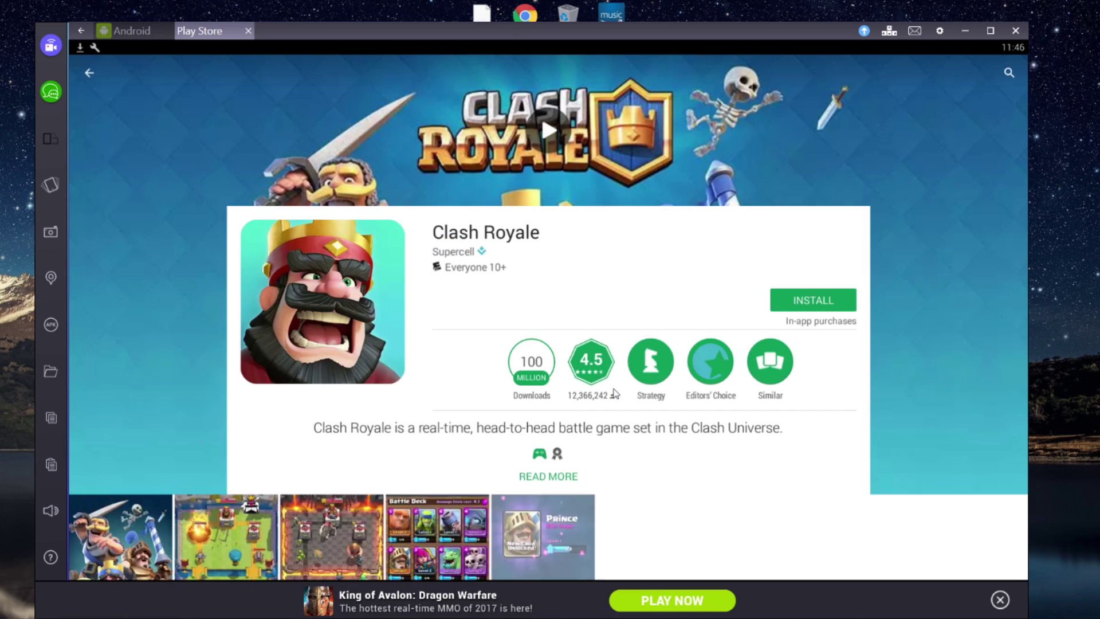
pyautogui.click(818, 307)
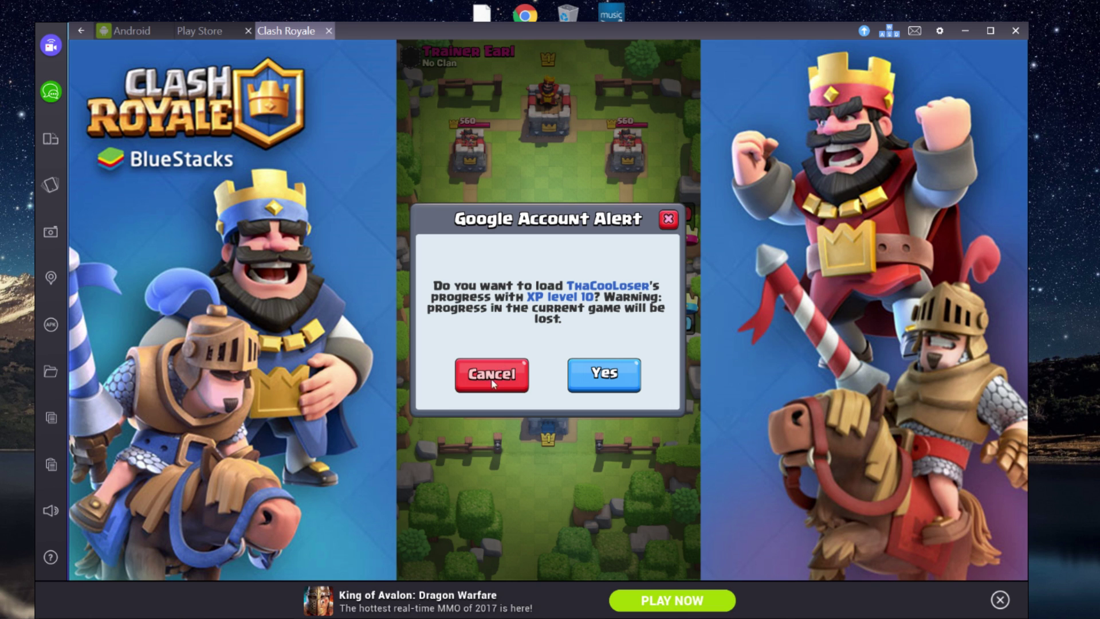
# Load the level 10 account's saved progress and browse the Social, Cards and Shop tabs.
pyautogui.click(605, 378)
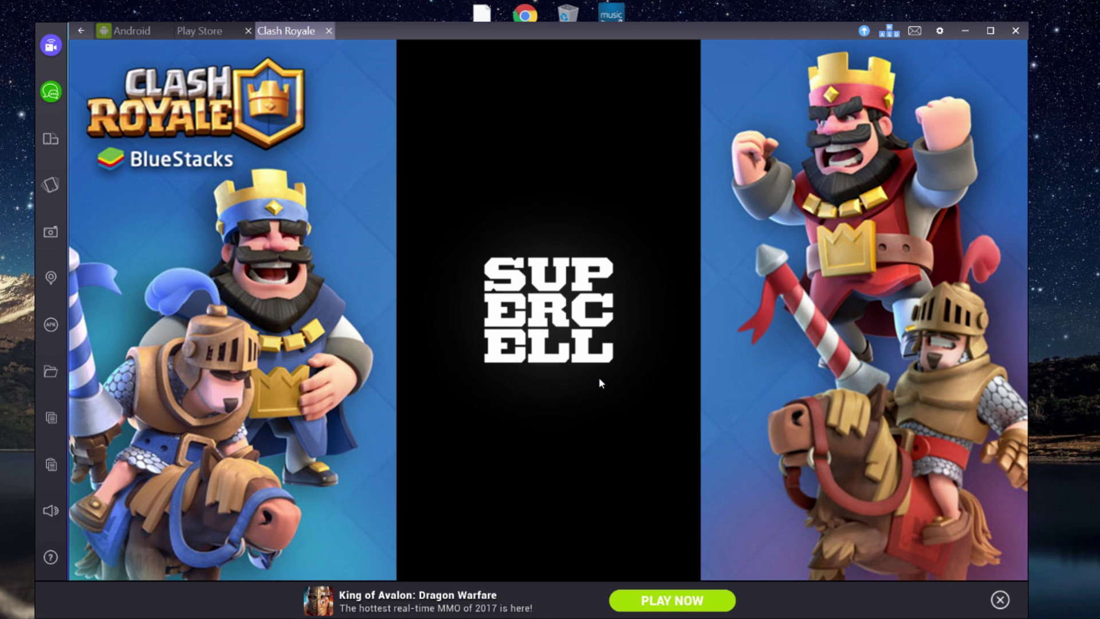
pyautogui.click(630, 550)
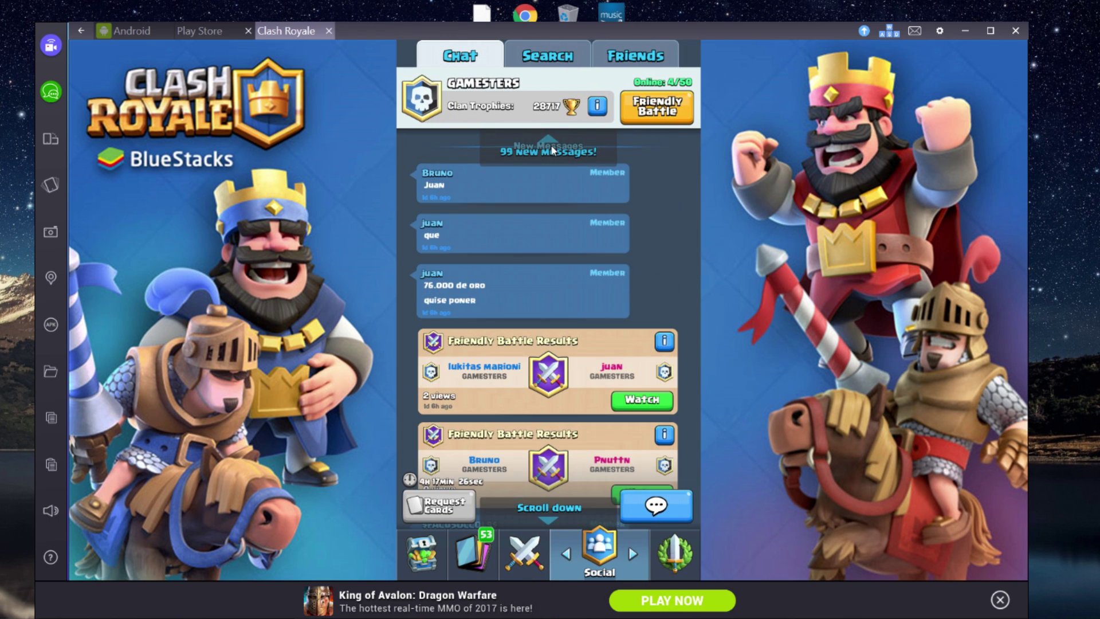
pyautogui.moveTo(444, 330); pyautogui.dragTo(630, 332)
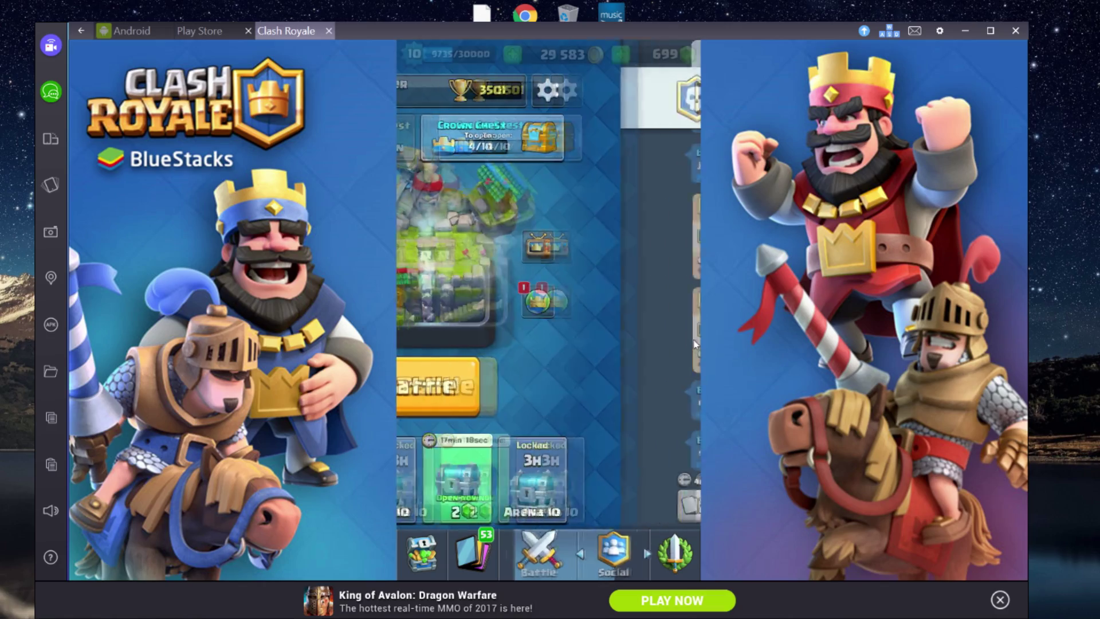
pyautogui.moveTo(447, 338); pyautogui.dragTo(650, 339)
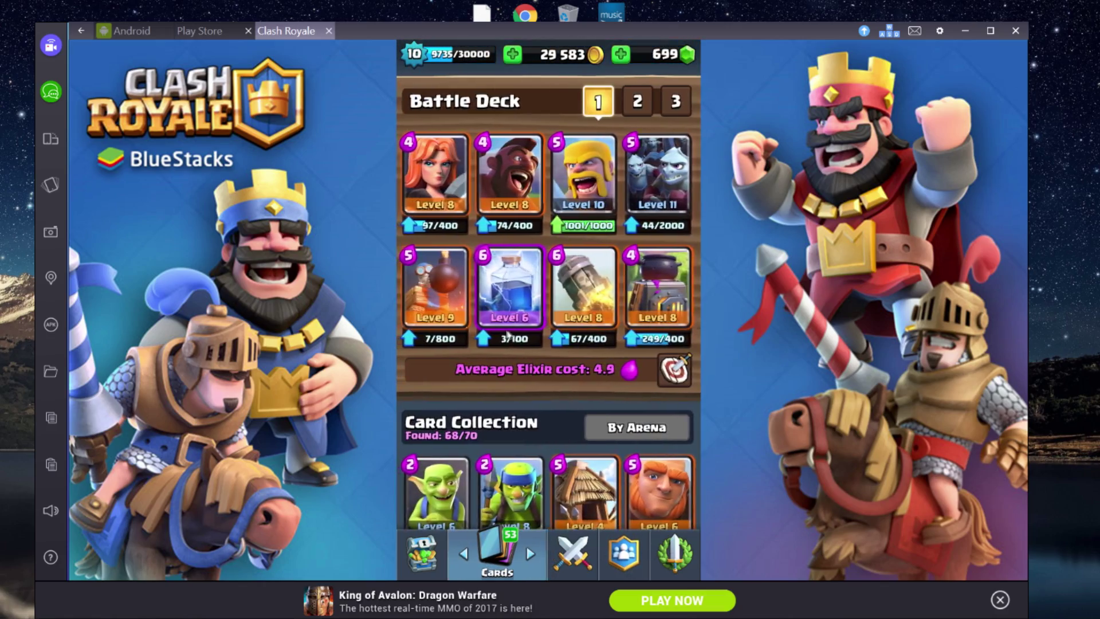
pyautogui.moveTo(447, 341); pyautogui.dragTo(645, 342)
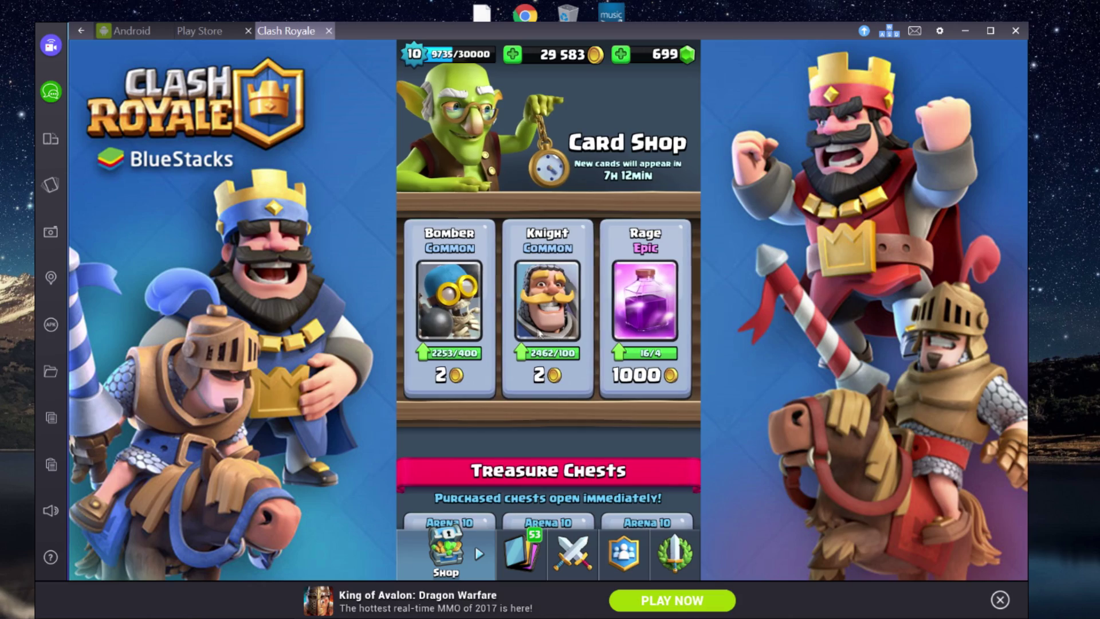
pyautogui.moveTo(645, 342)
pyautogui.mouseDown()
pyautogui.moveTo(624, 327)
pyautogui.moveTo(444, 329)
pyautogui.moveTo(647, 328)
pyautogui.mouseUp()
pyautogui.moveTo(452, 338); pyautogui.dragTo(712, 335)
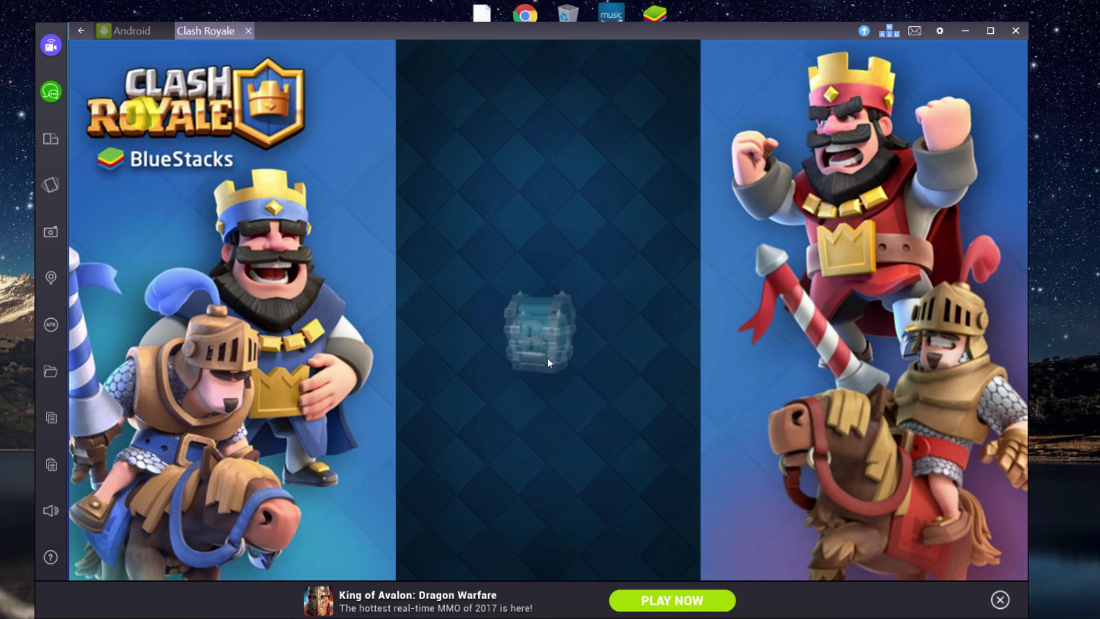
# Open the chest to collect its rewards, including an Inferno Tower card, and start a battle.
pyautogui.click(547, 357)
pyautogui.click(548, 359)
pyautogui.click(548, 359)
pyautogui.click(548, 358)
pyautogui.click(548, 373)
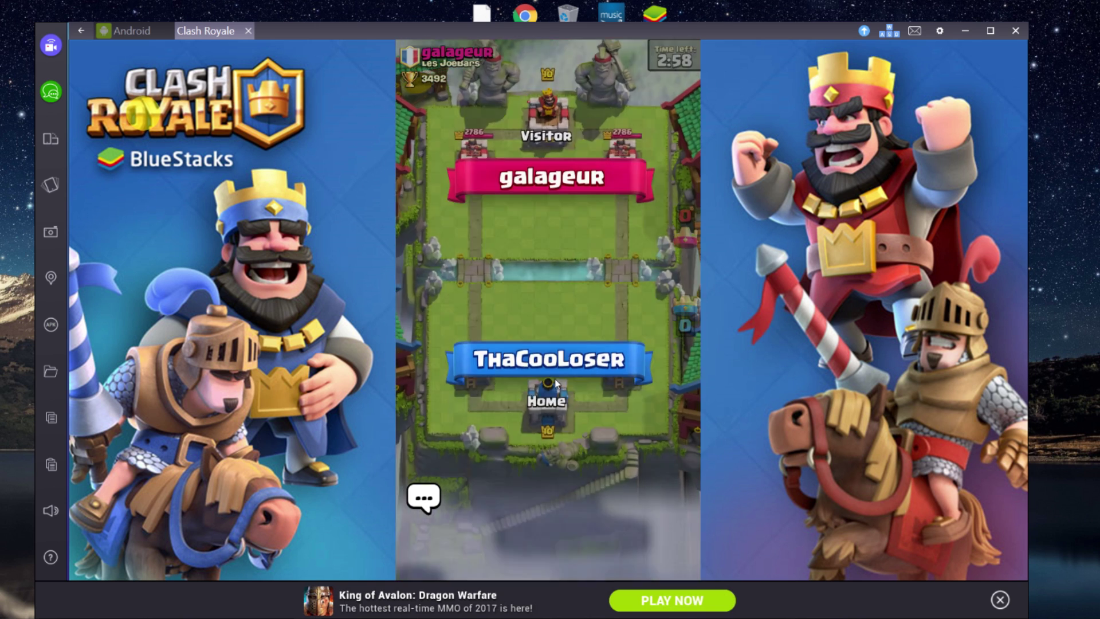
# Deploy Hog Rider and Valkyrie, then fire a Rocket at the enemy's right tower.
pyautogui.click(569, 355)
pyautogui.click(511, 534)
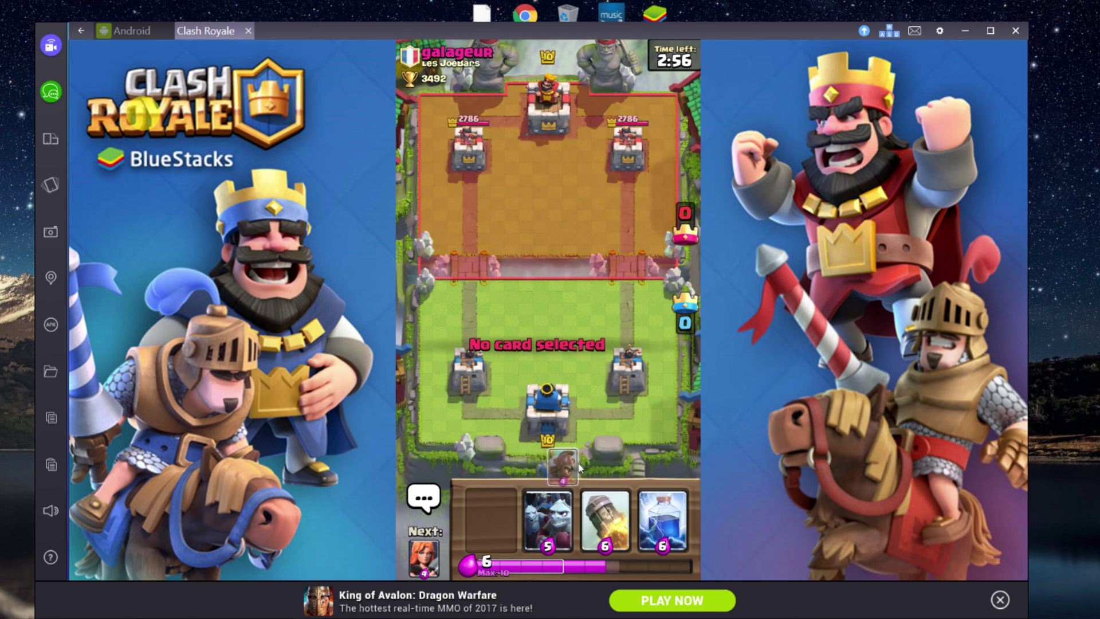
pyautogui.click(585, 439)
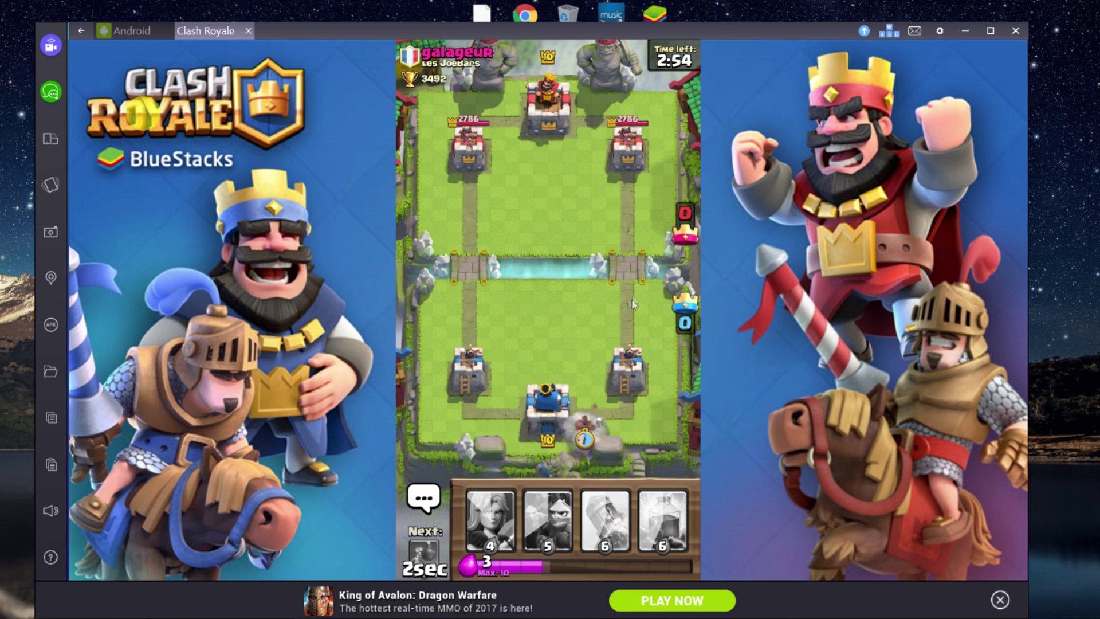
pyautogui.moveTo(473, 508)
pyautogui.mouseDown()
pyautogui.moveTo(559, 436)
pyautogui.moveTo(621, 276)
pyautogui.mouseUp()
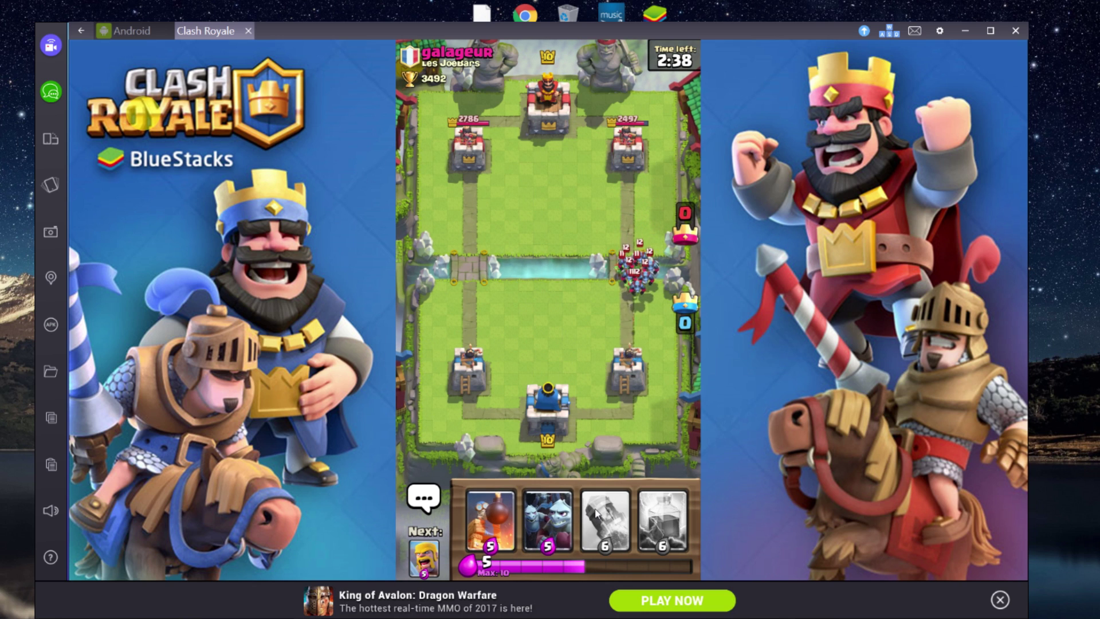
pyautogui.moveTo(598, 504); pyautogui.dragTo(626, 338)
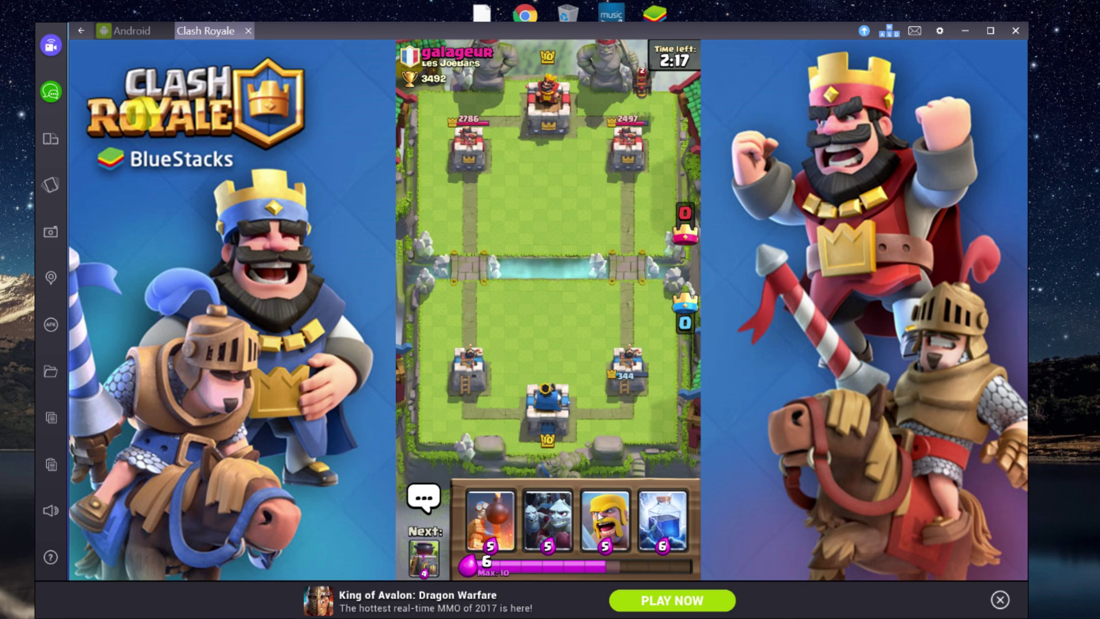
# Deploy Barbarians by the king tower, a Furnace, and the Minion Horde on the right lane.
pyautogui.moveTo(606, 521); pyautogui.dragTo(578, 401)
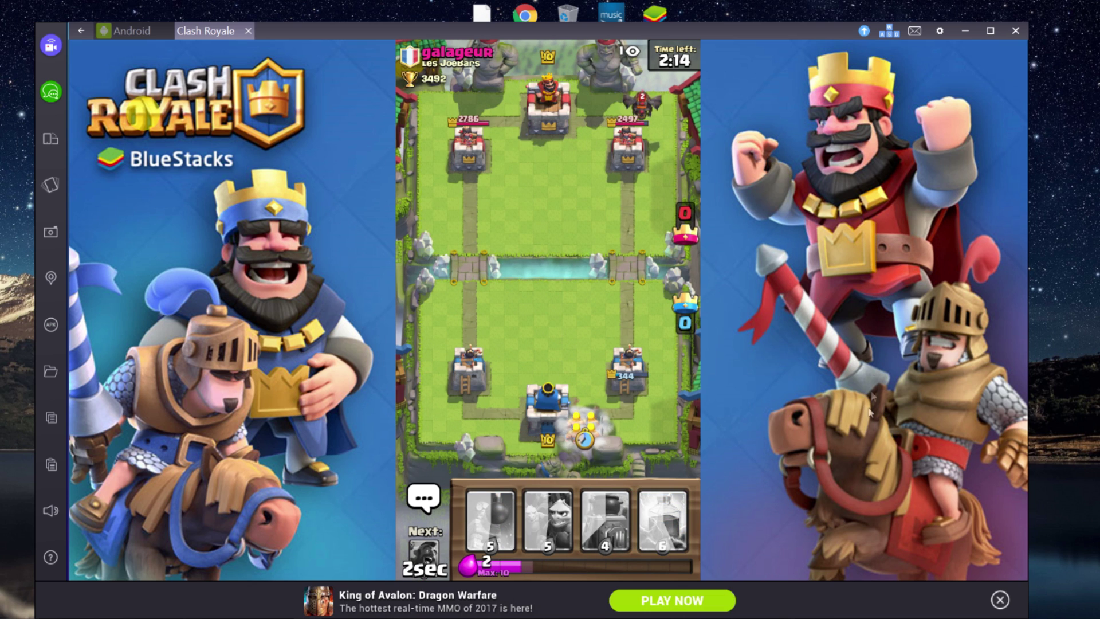
pyautogui.moveTo(606, 522)
pyautogui.mouseDown()
pyautogui.moveTo(582, 306)
pyautogui.moveTo(555, 341)
pyautogui.mouseUp()
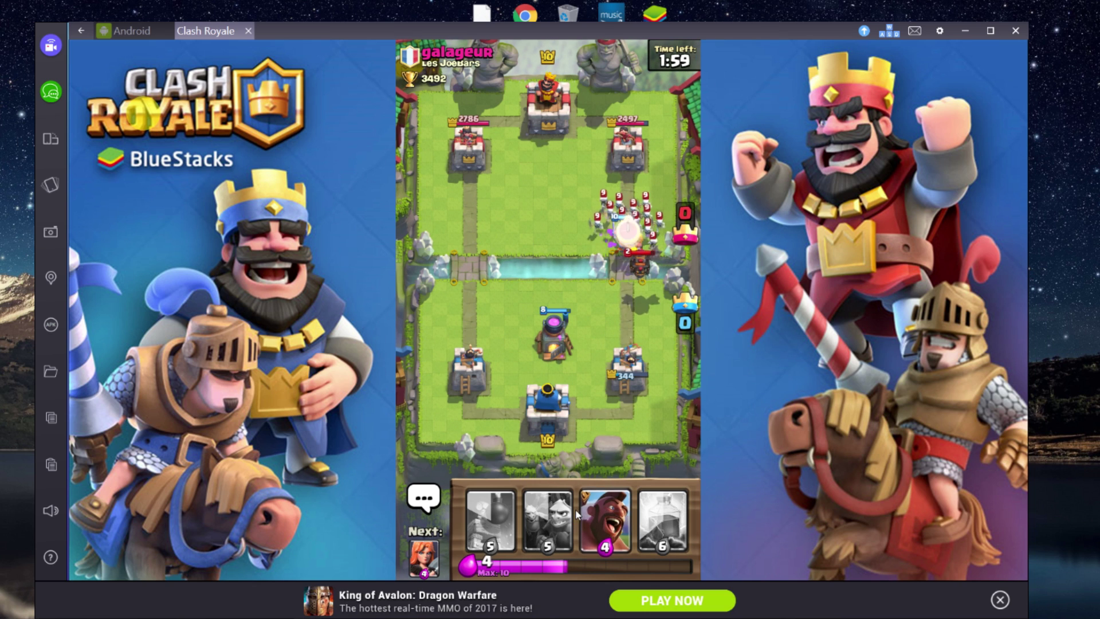
pyautogui.moveTo(526, 504); pyautogui.dragTo(635, 369)
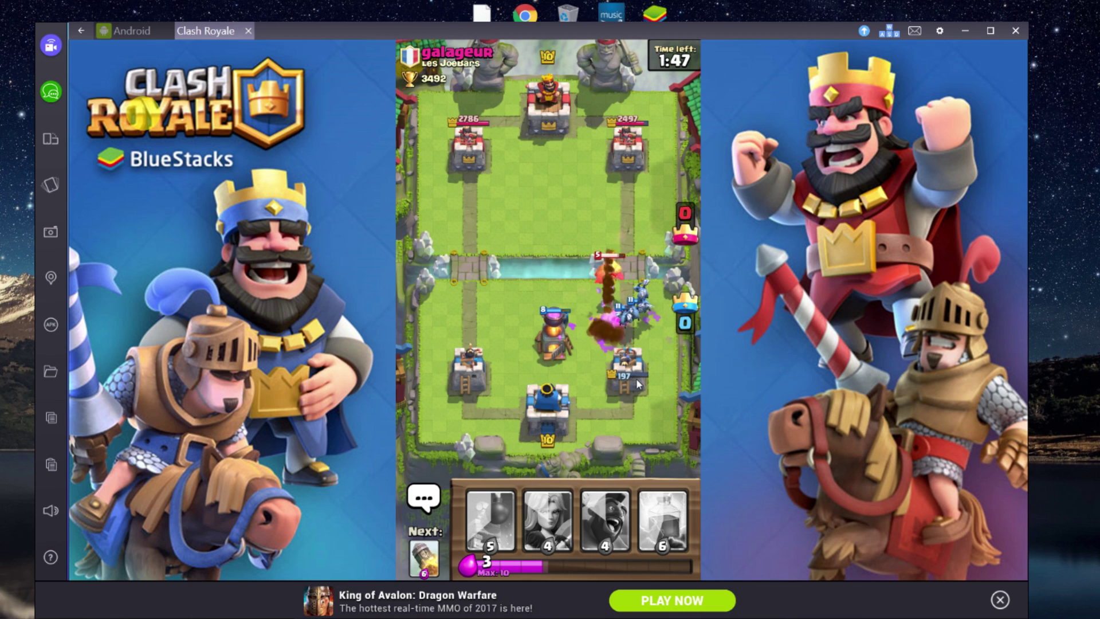
pyautogui.click(605, 521)
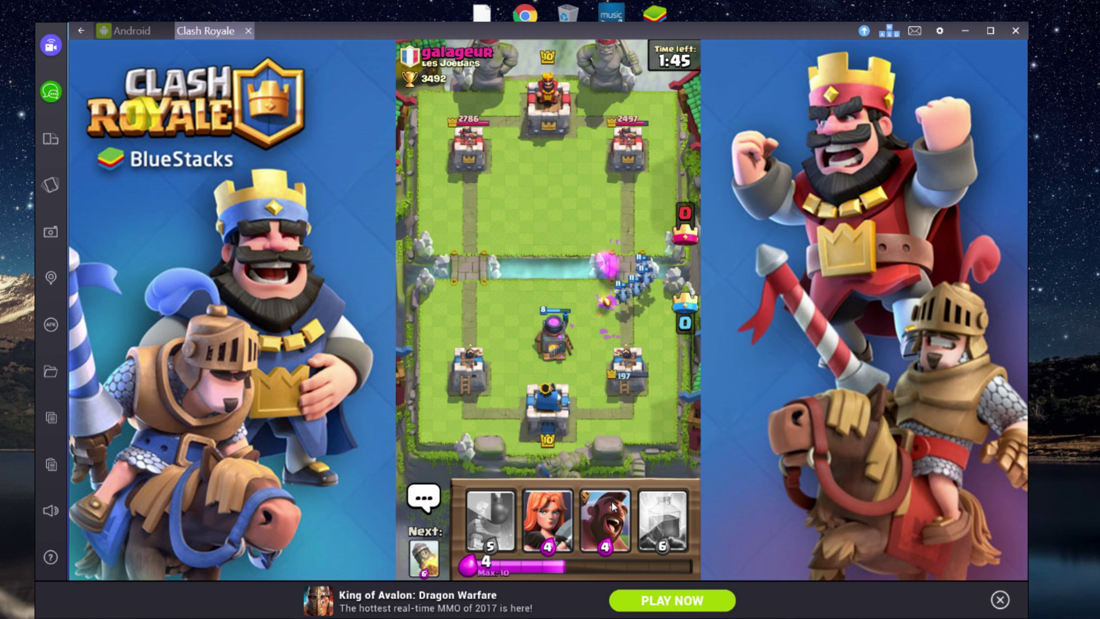
# Drop Hog Rider and Valkyrie at the right bridge and launch a Rocket at the right tower.
pyautogui.click(639, 229)
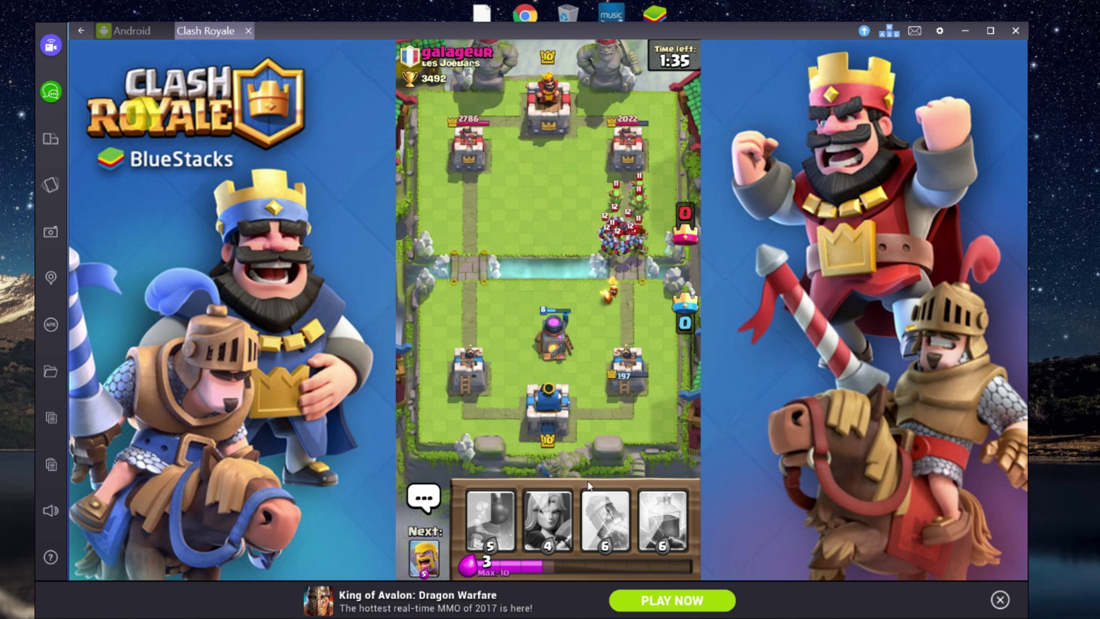
pyautogui.moveTo(553, 519); pyautogui.dragTo(619, 319)
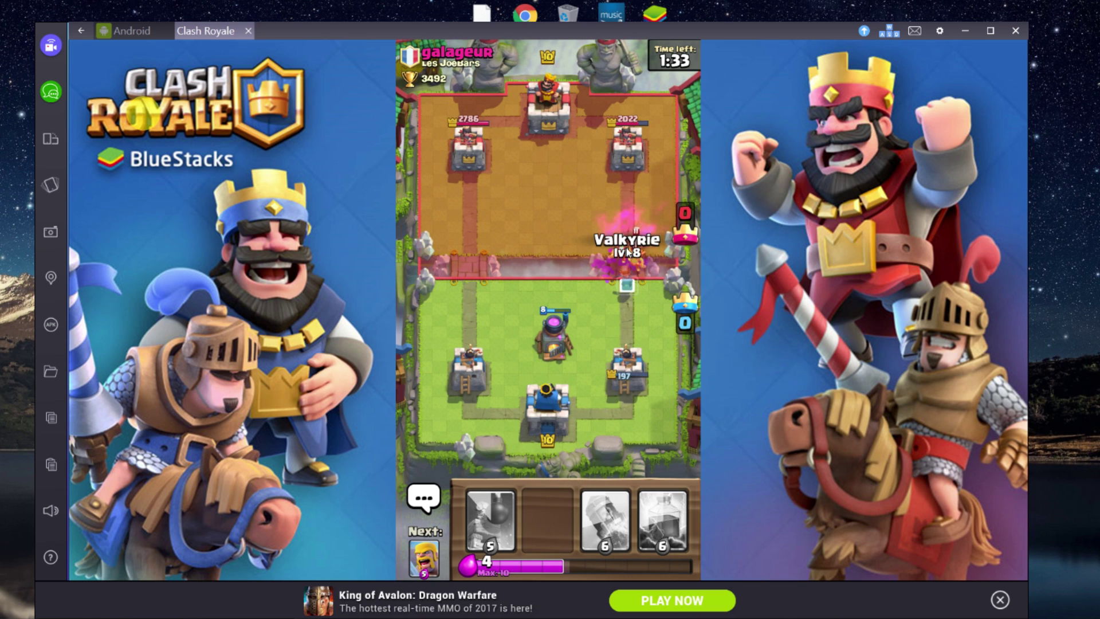
pyautogui.moveTo(629, 252); pyautogui.dragTo(627, 269)
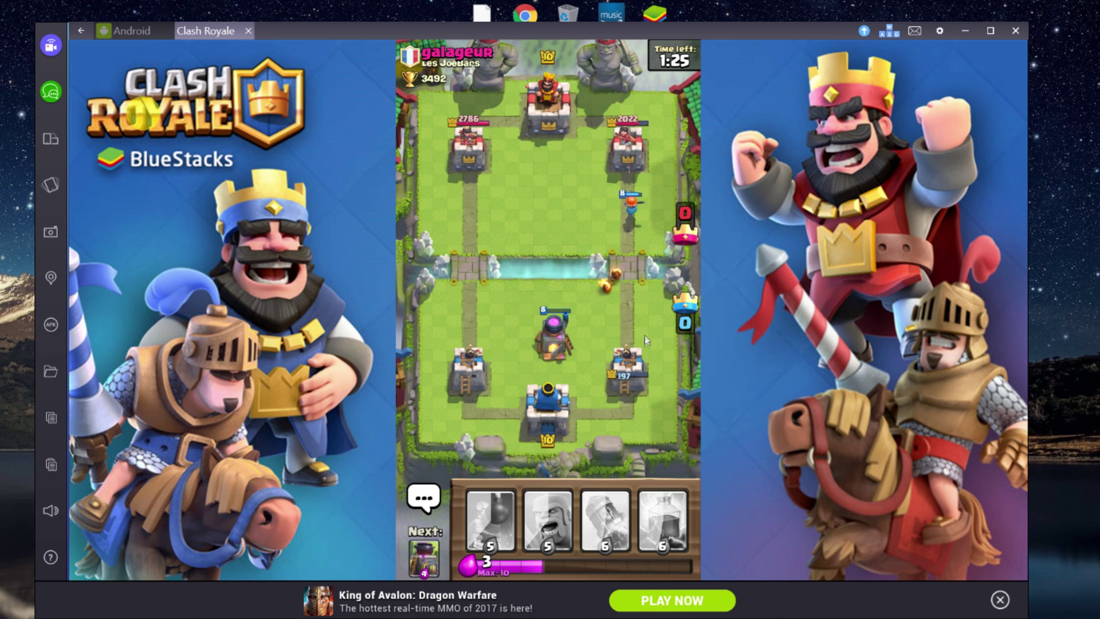
pyautogui.click(648, 300)
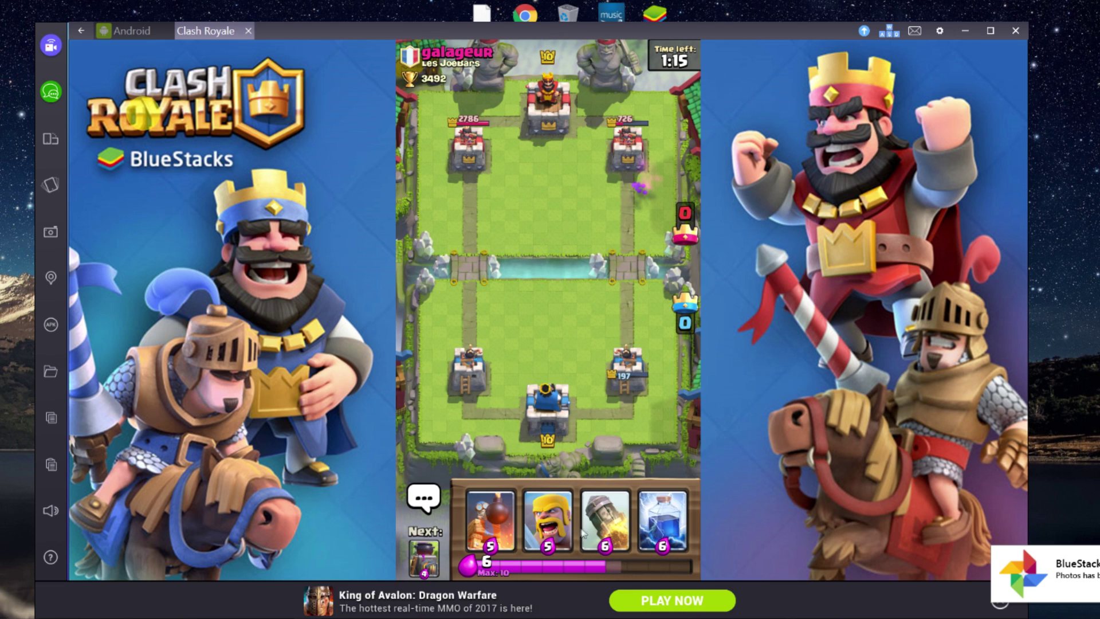
pyautogui.moveTo(605, 518); pyautogui.dragTo(624, 354)
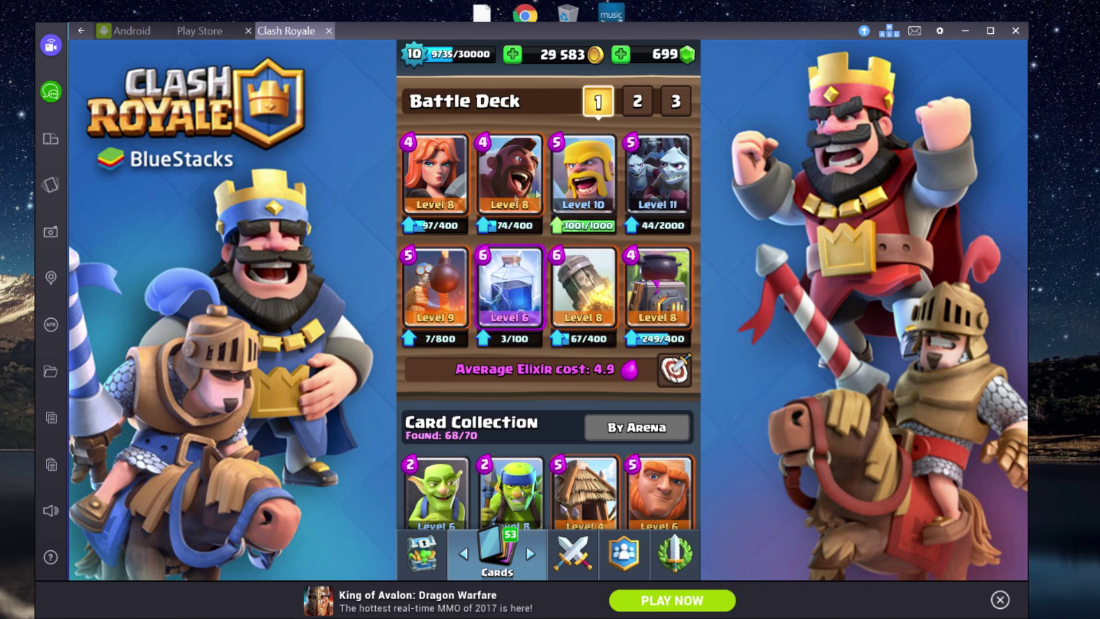
# Switch to the Play Store tab, return to the previous Android home page, then minimize and restore BlueStacks.
pyautogui.click(214, 35)
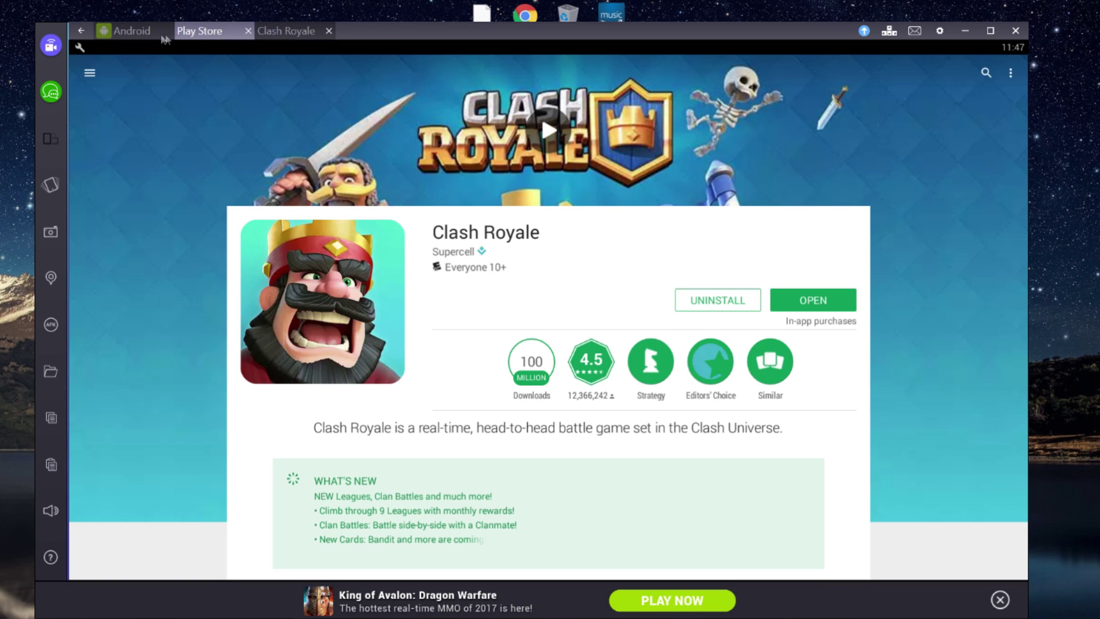
pyautogui.click(147, 30)
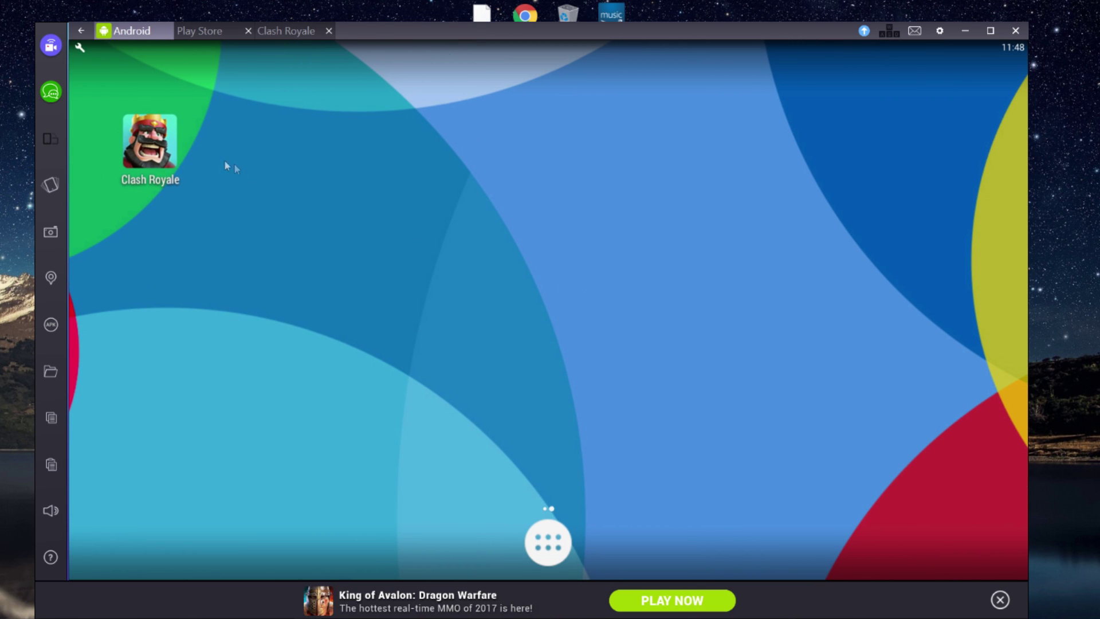
pyautogui.moveTo(194, 244); pyautogui.dragTo(587, 248)
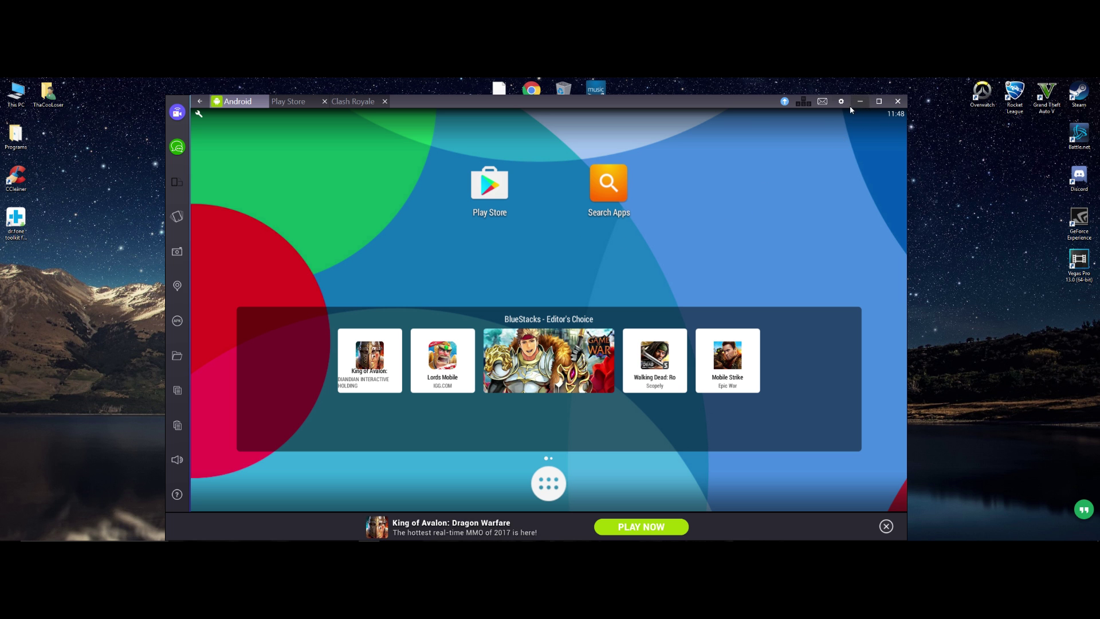
pyautogui.click(859, 102)
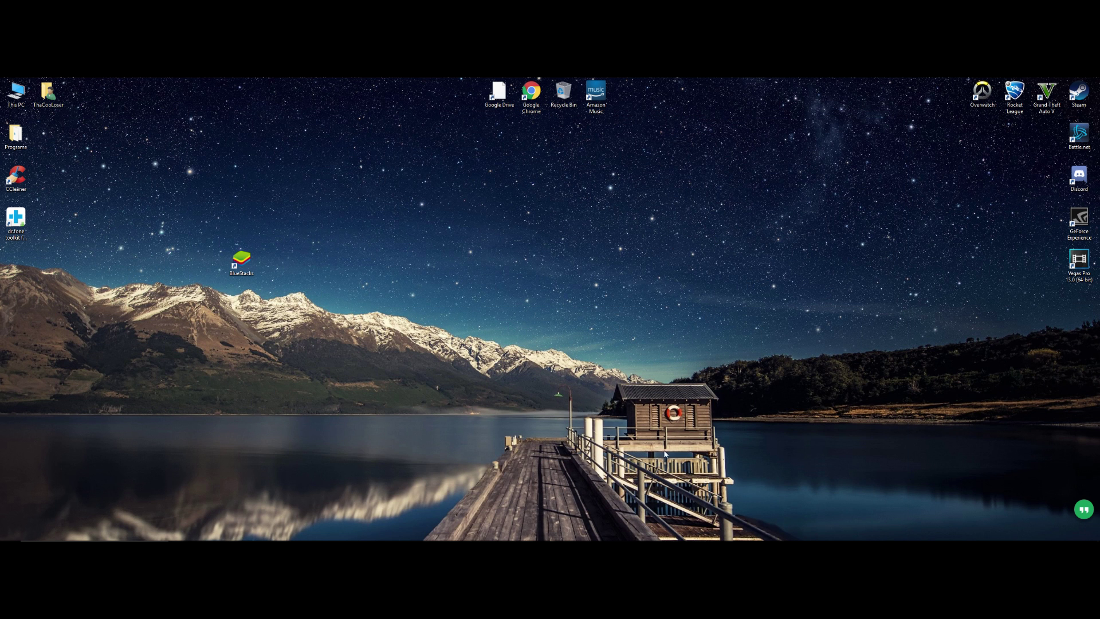
pyautogui.click(298, 522)
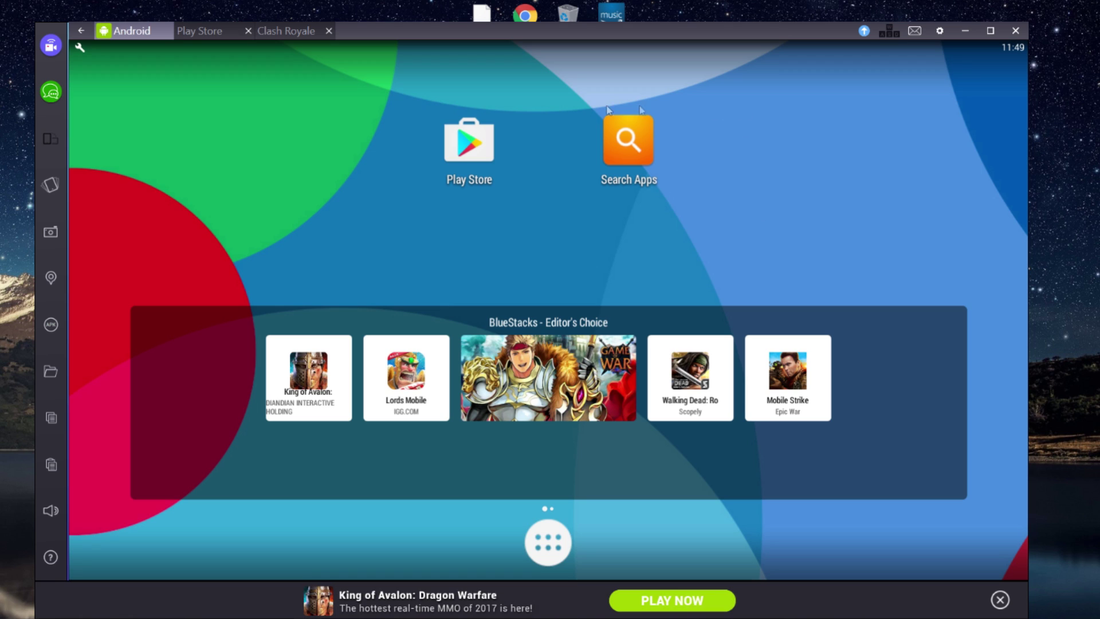
# Install and launch Google Drive, then open #1 CartoonHD.apk from the AL-T Hook-ups folder.
pyautogui.click(50, 371)
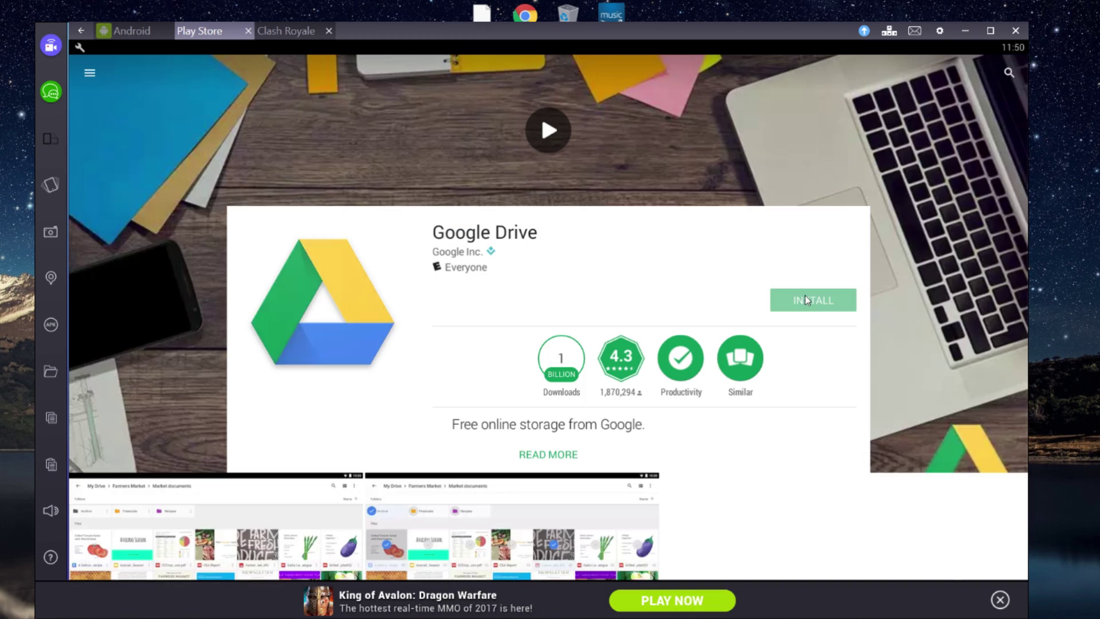
pyautogui.click(796, 306)
pyautogui.click(617, 428)
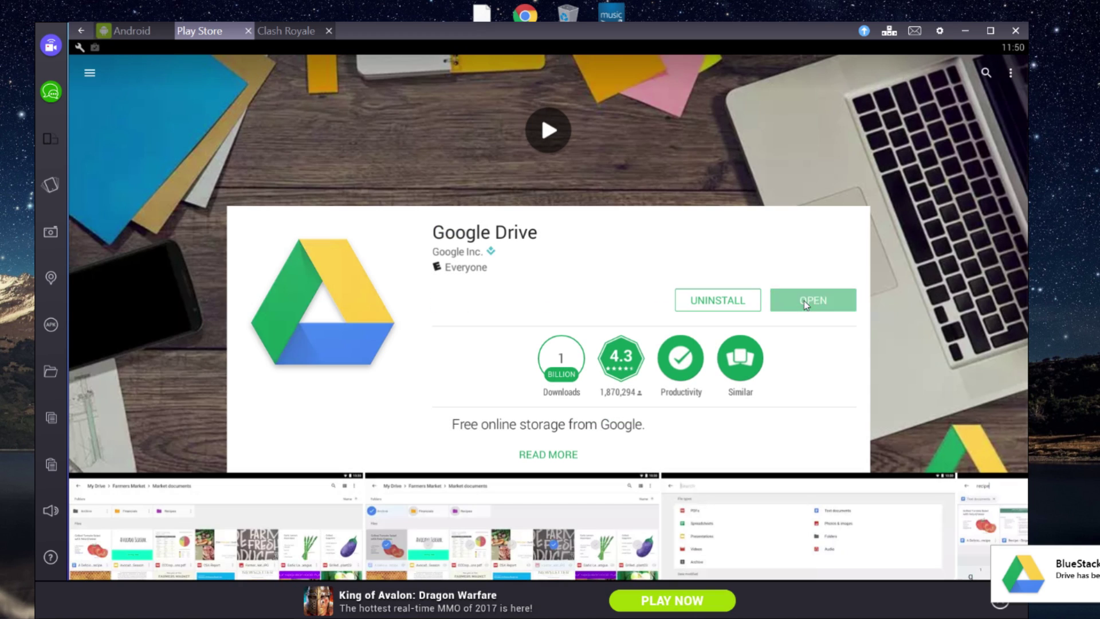
pyautogui.click(806, 305)
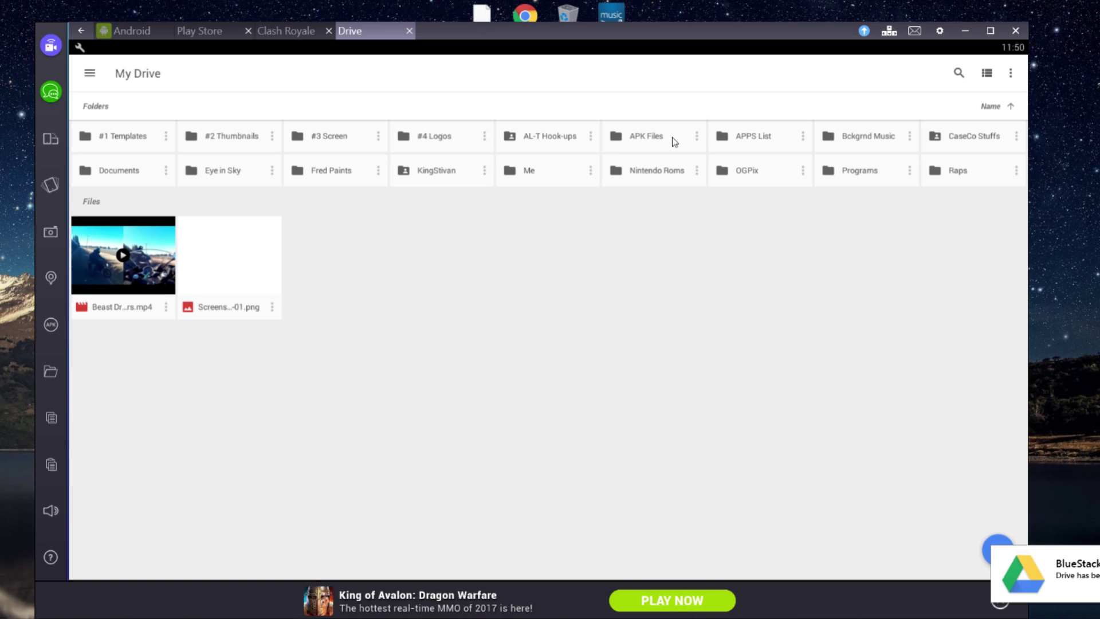
pyautogui.click(671, 141)
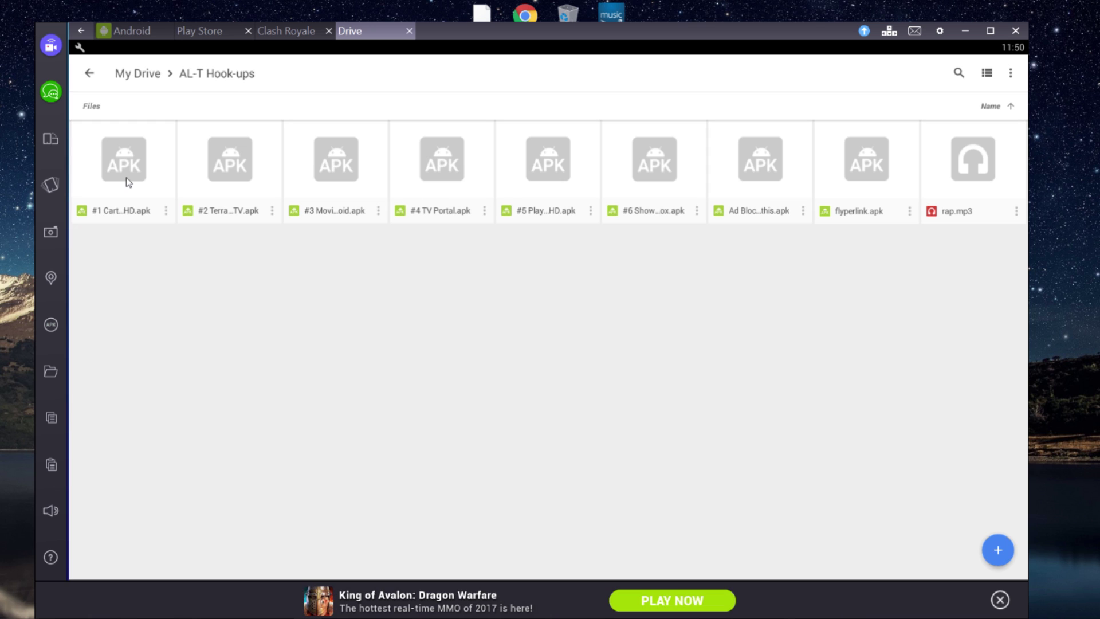
pyautogui.click(126, 176)
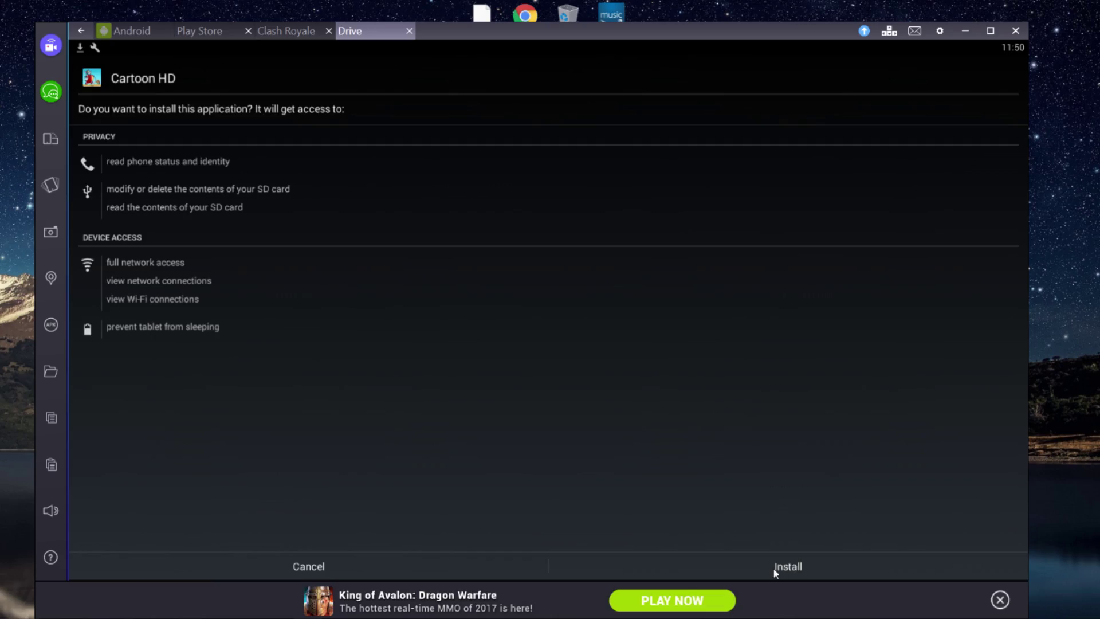
# Install Cartoon HD from the APK and open it to browse the movie grid.
pyautogui.click(774, 568)
pyautogui.click(796, 569)
pyautogui.scroll(-10, 557, 335)
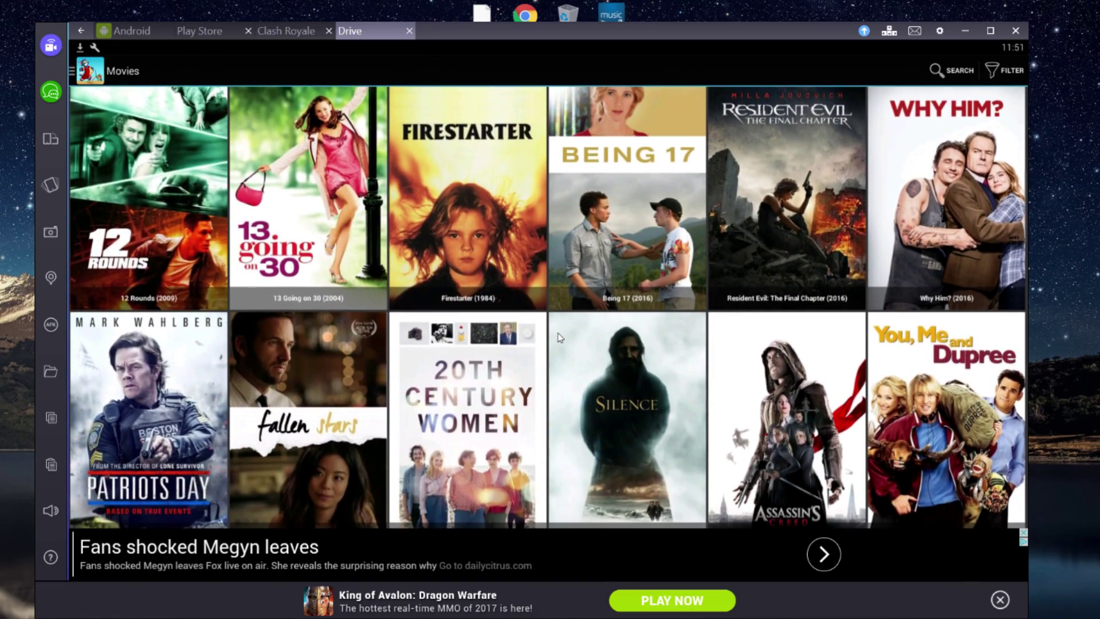
pyautogui.scroll(-3, 560, 338)
pyautogui.scroll(10, 479, 170)
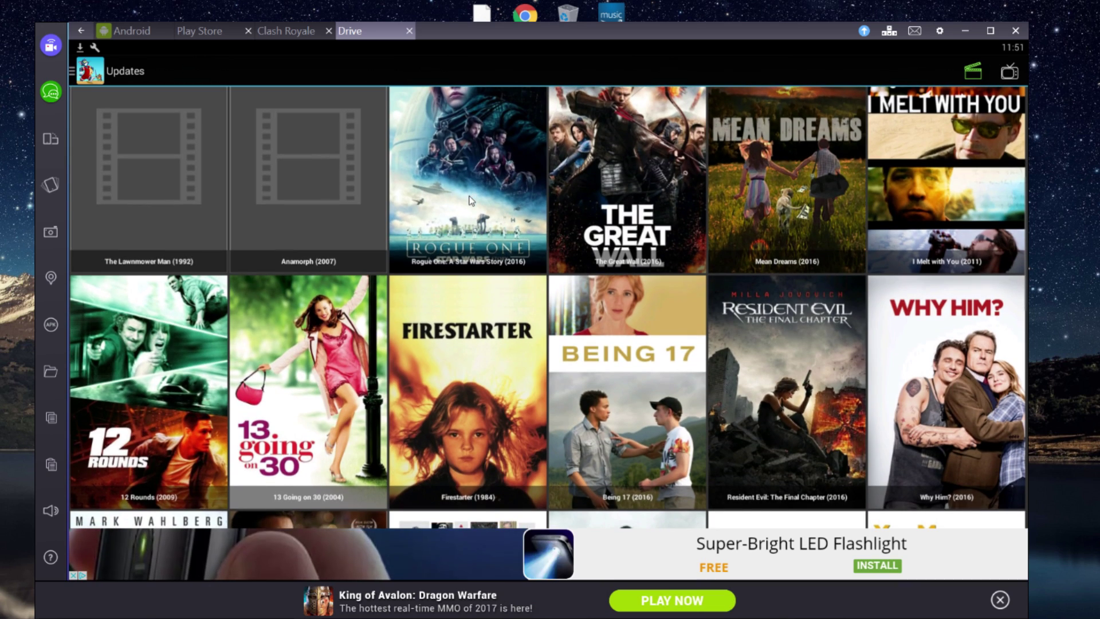
# Stream Rogue One: A Star Wars Story in 1080p, then open The Great Wall's page.
pyautogui.click(479, 170)
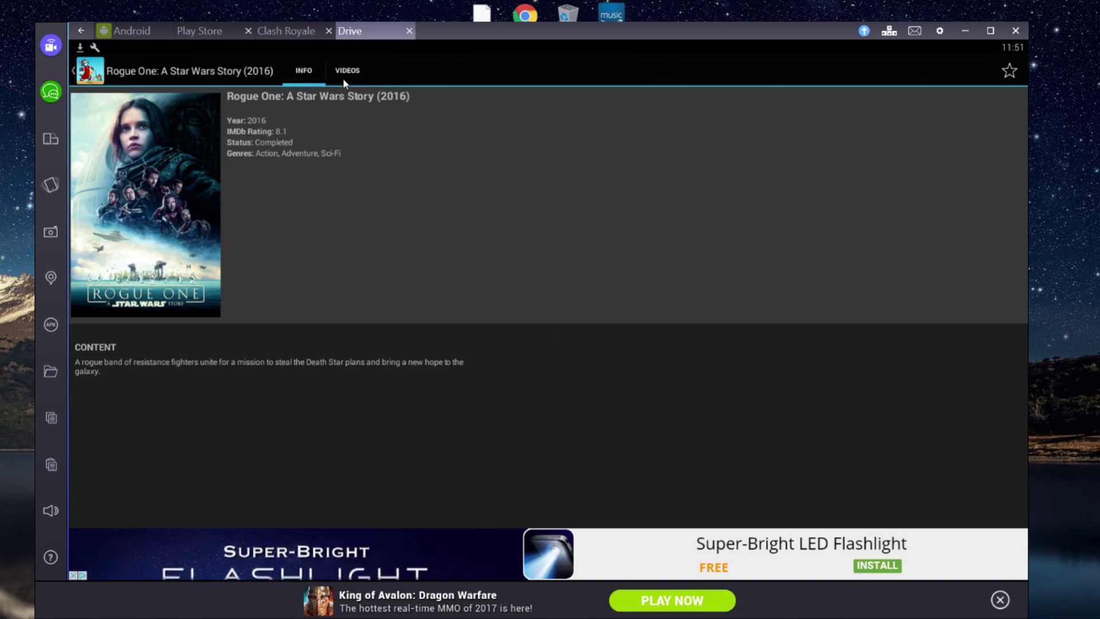
pyautogui.click(344, 75)
pyautogui.click(235, 101)
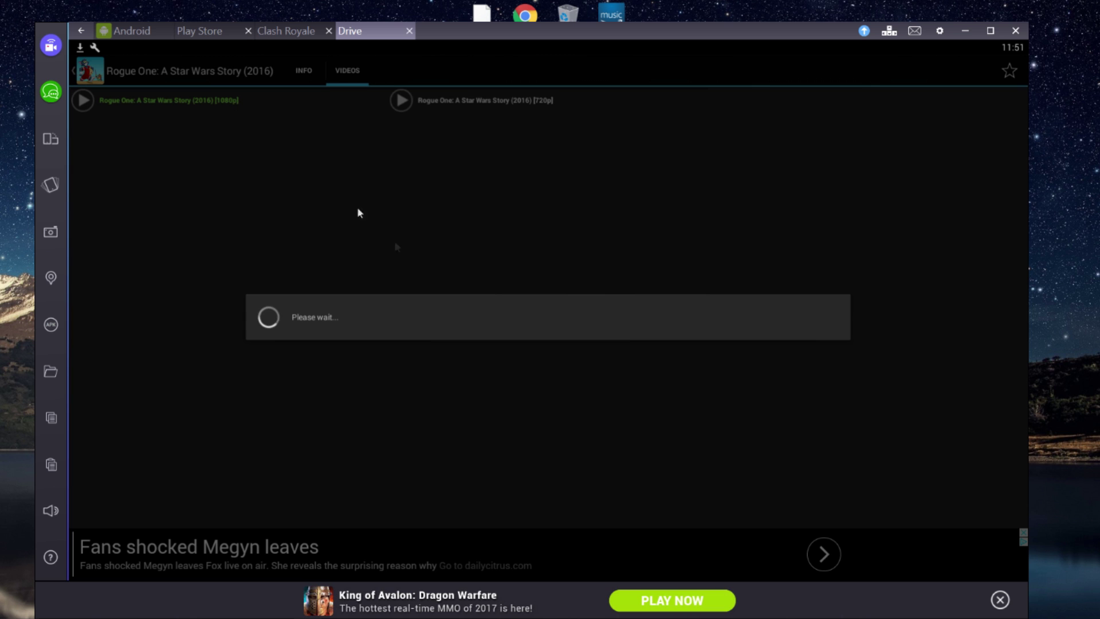
pyautogui.click(737, 396)
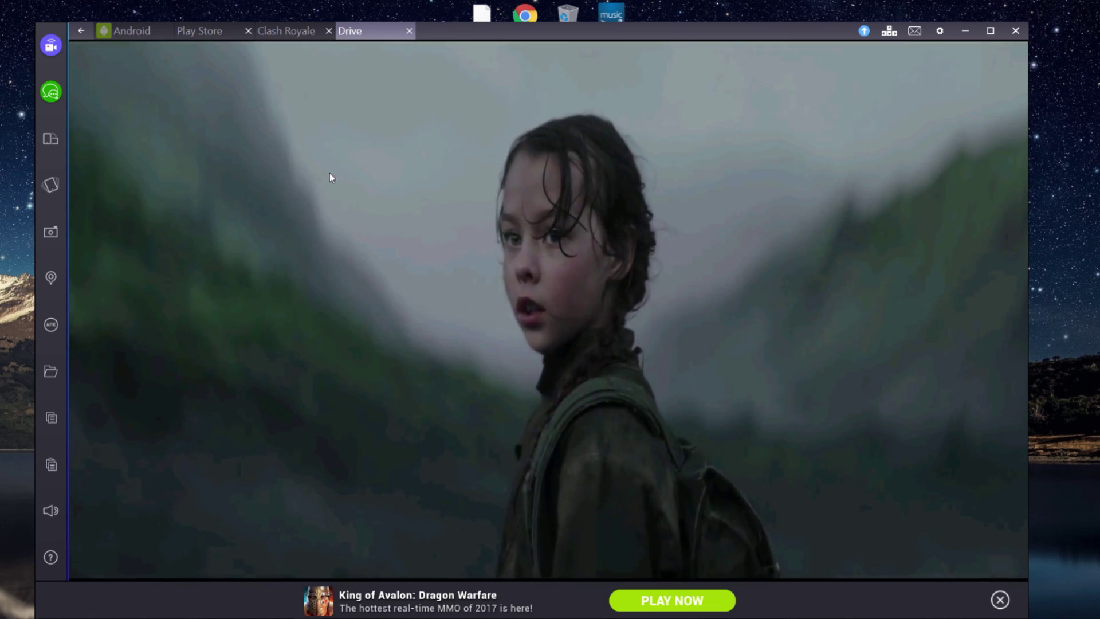
pyautogui.click(408, 31)
pyautogui.click(636, 187)
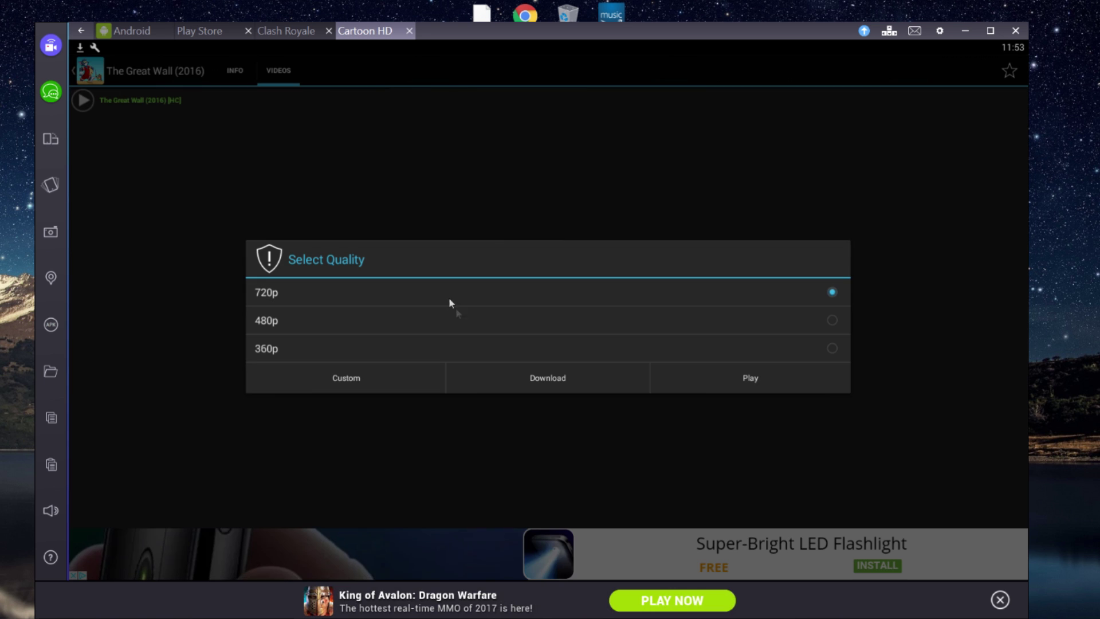
# Play The Great Wall, skip to about 7:43, then exit the player.
pyautogui.click(708, 383)
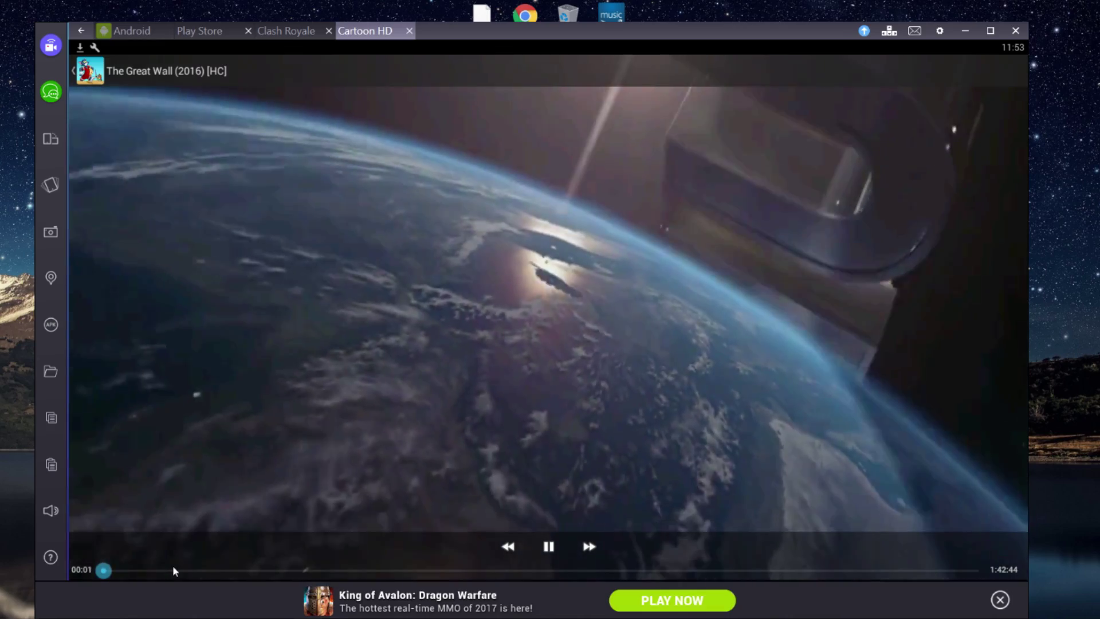
pyautogui.click(170, 570)
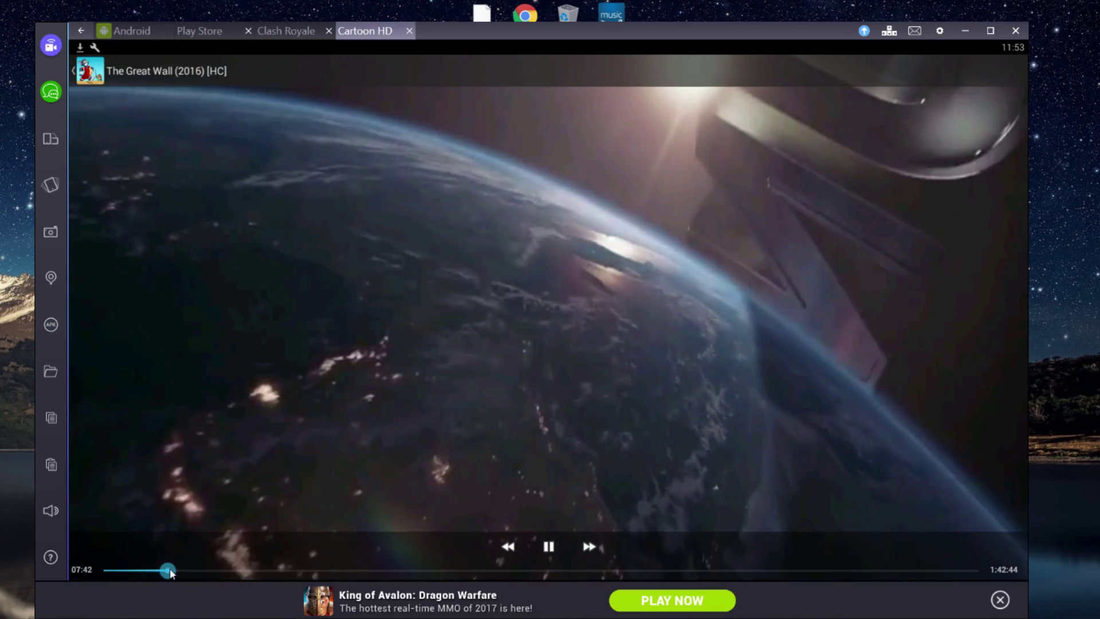
pyautogui.press('Escape')
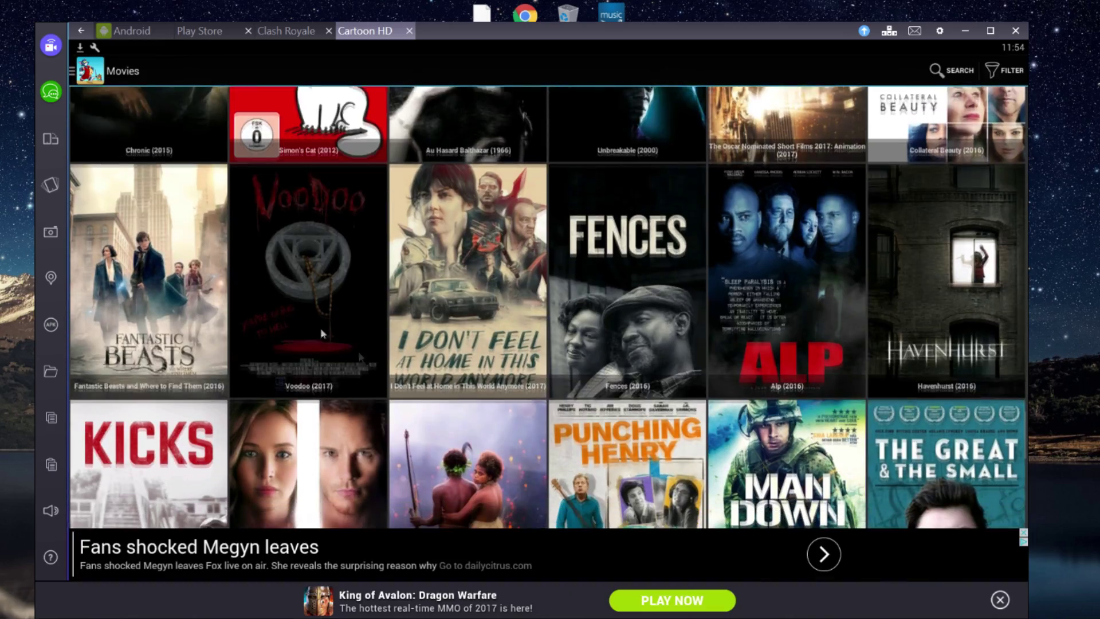
# Go to TV Shows, open Supergirl and stream S01E20 Better Angels from around 7:28.
pyautogui.moveTo(72, 158); pyautogui.dragTo(109, 158)
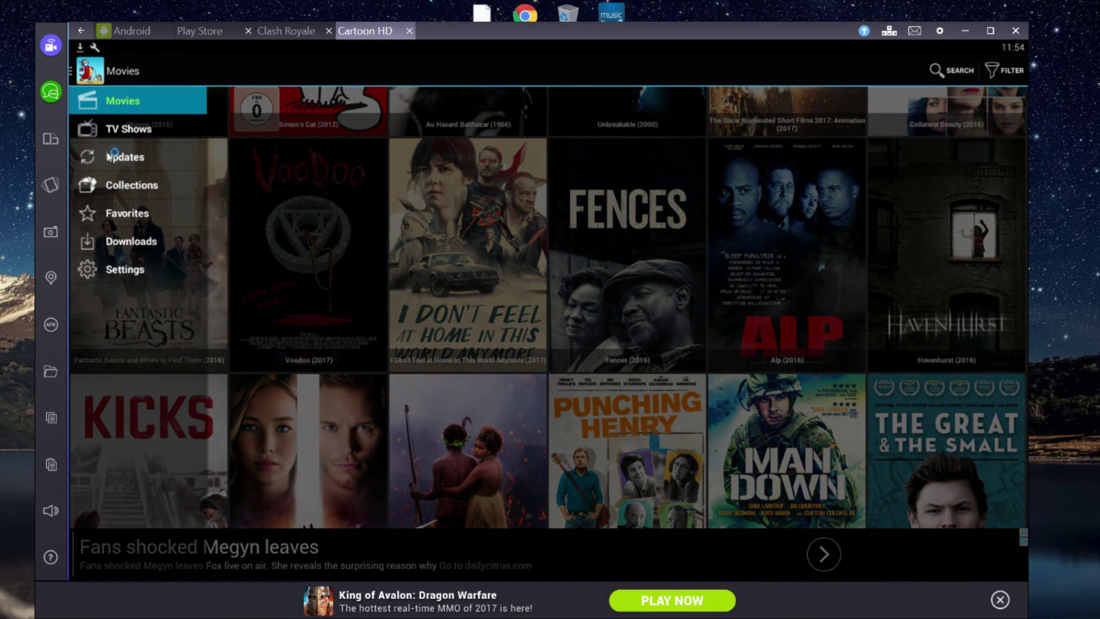
pyautogui.click(135, 131)
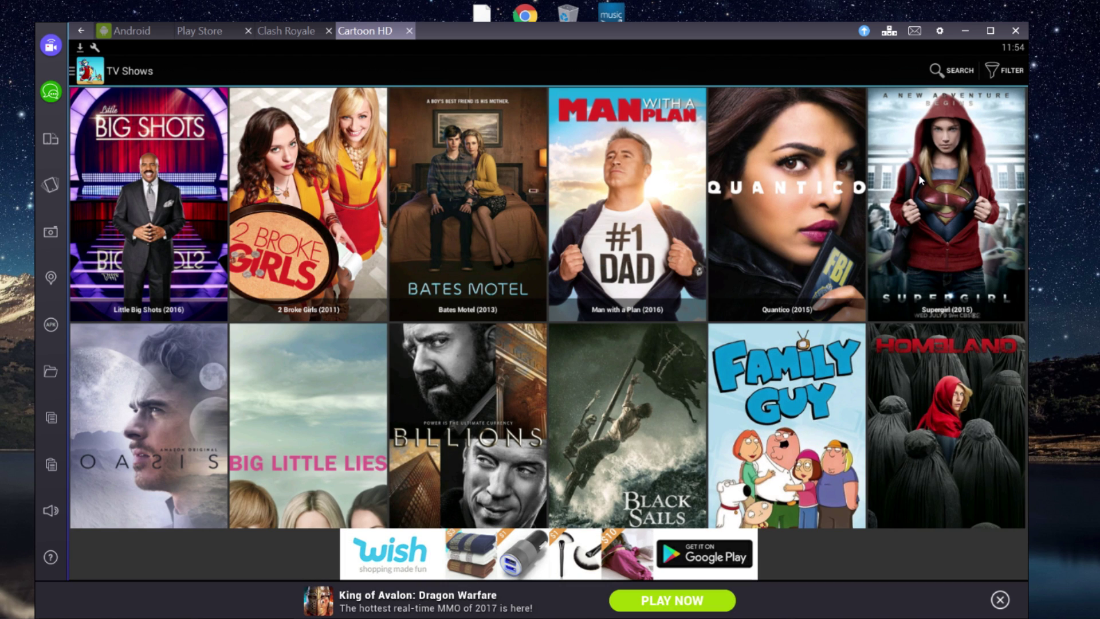
pyautogui.click(918, 174)
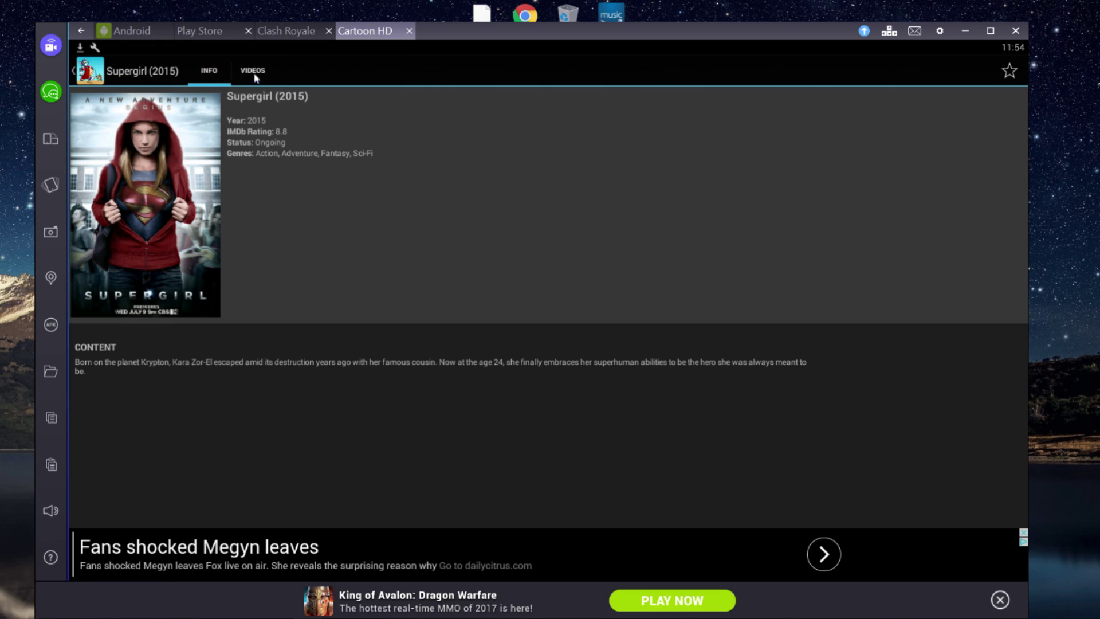
pyautogui.click(252, 71)
pyautogui.click(530, 178)
pyautogui.click(259, 571)
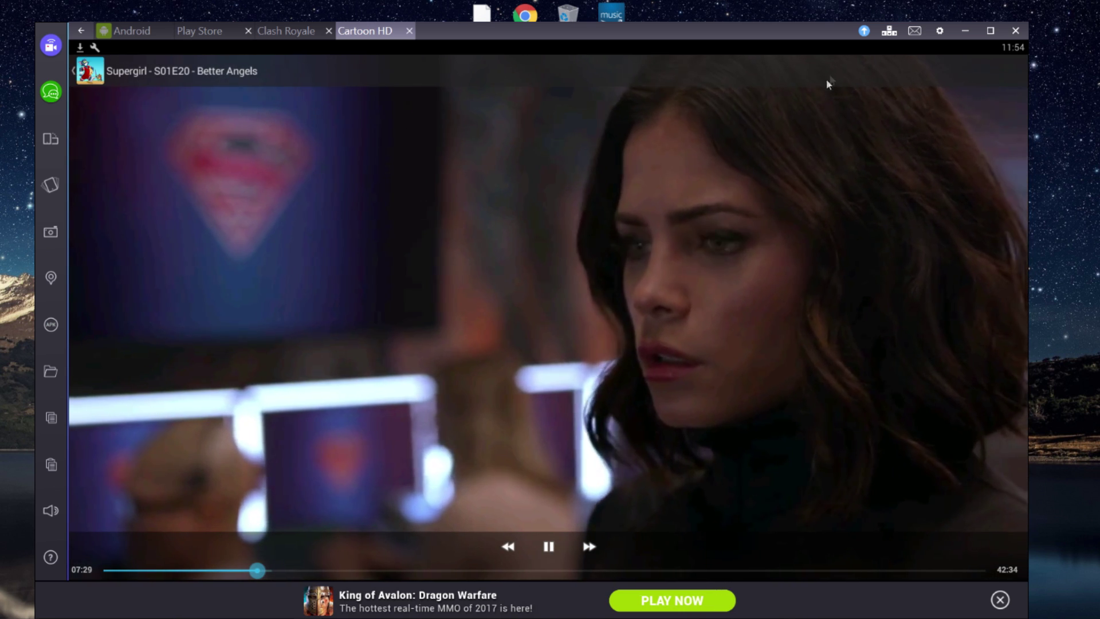